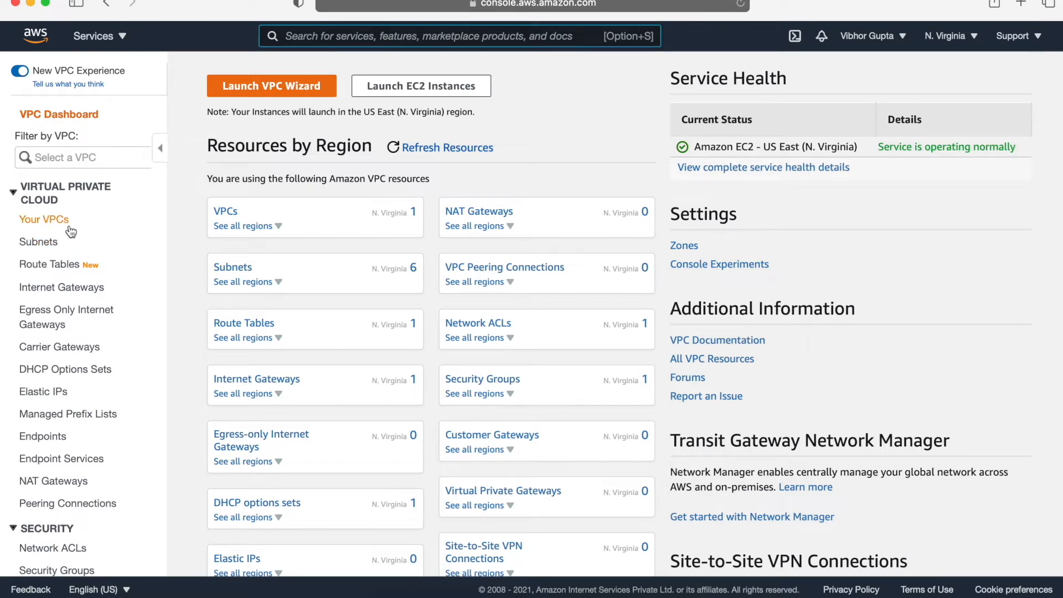
Step: Create a VPC named xxx-VPC-1 with IPv4 CIDR block 172.16.16.0/20, no IPv6 CIDR block and default tenancy
click(55, 219)
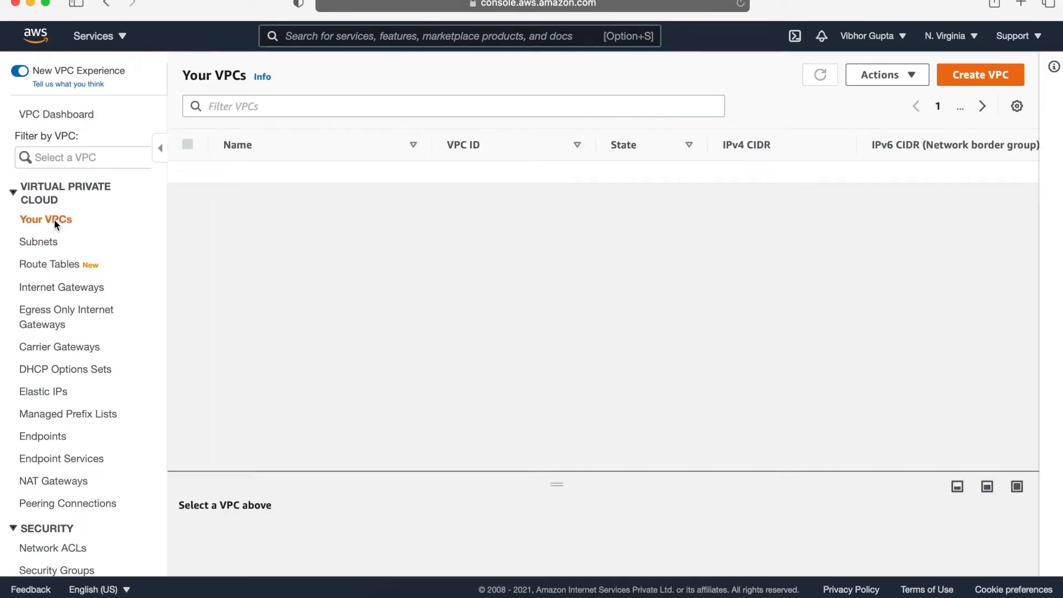
click(1003, 79)
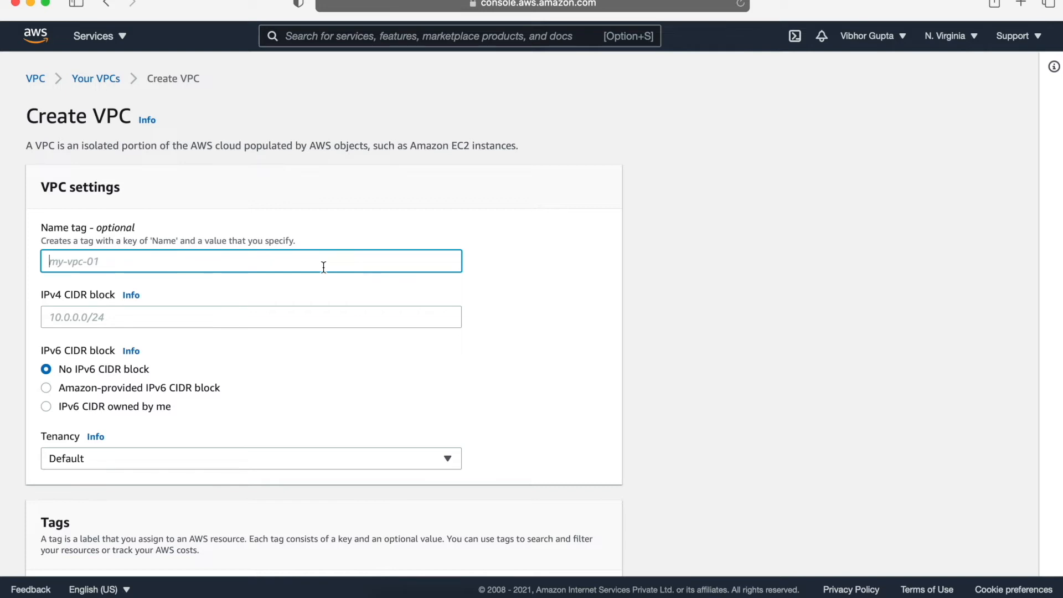
text(xxx-VPC-1)
click(194, 323)
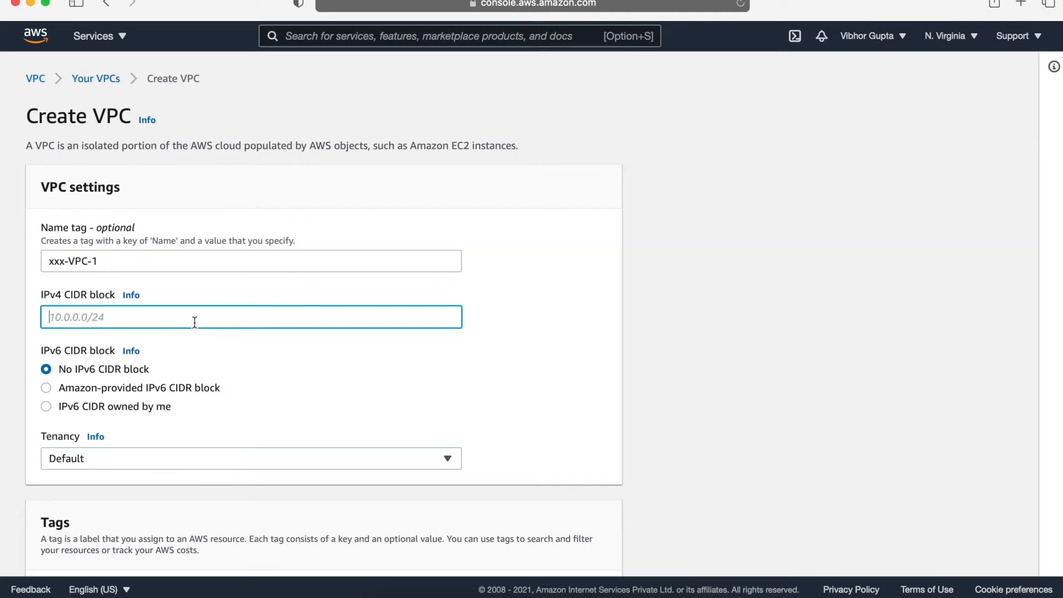
text(172.16.16.0/20)
scroll(178, 350, down, 4)
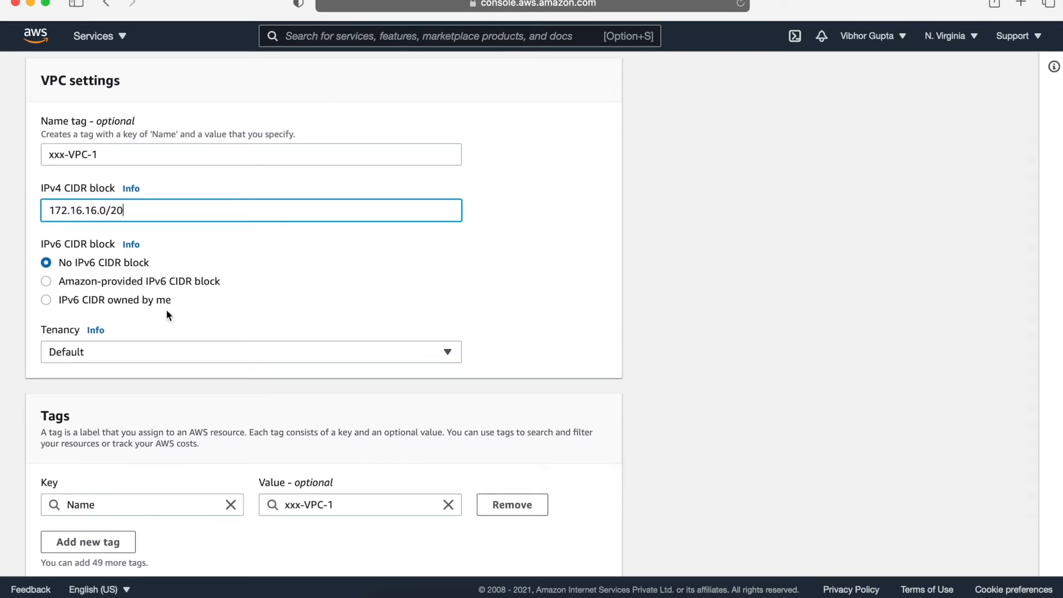
scroll(166, 309, down, 2)
click(160, 293)
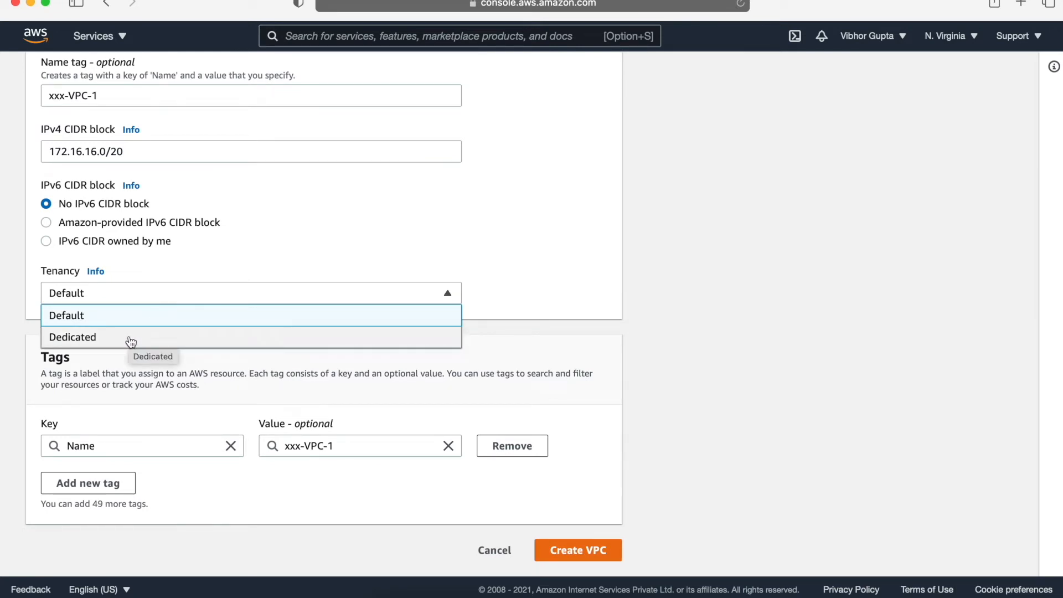
click(200, 264)
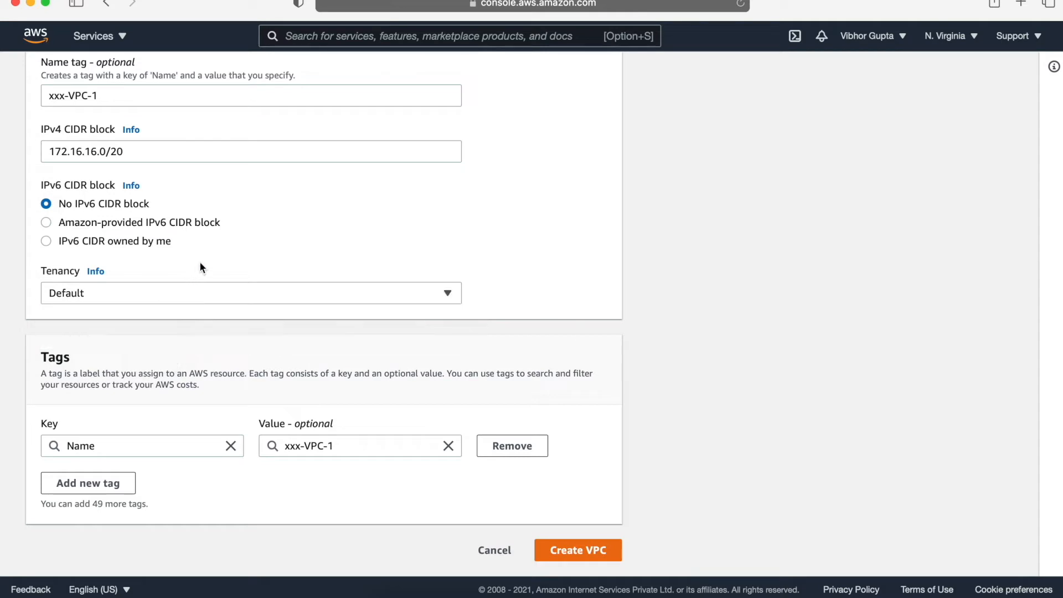
click(569, 550)
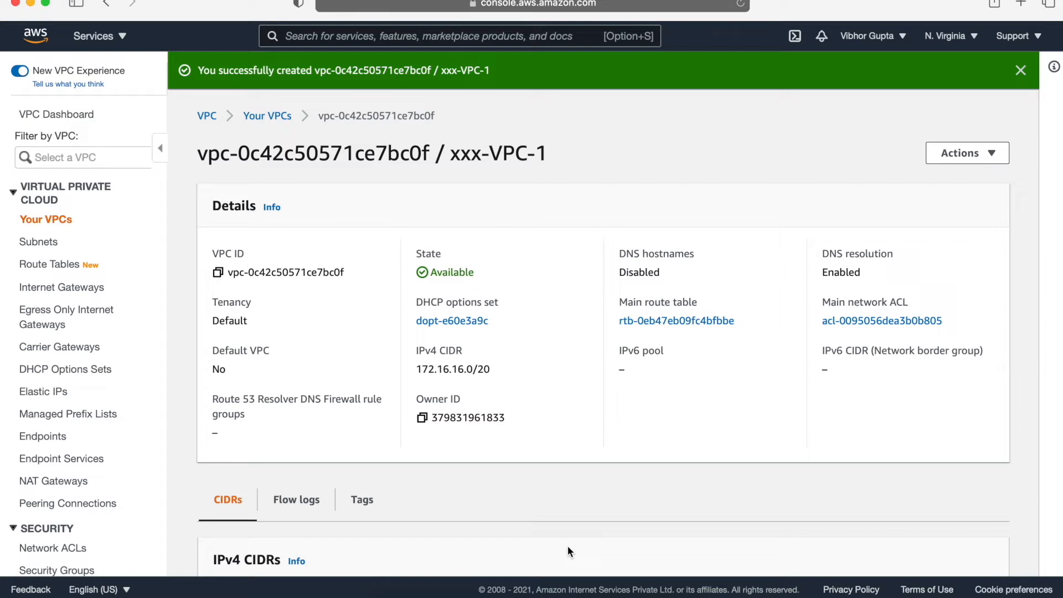
Step: Enable DNS hostnames for the xxx-VPC-1 VPC and save the change
click(956, 157)
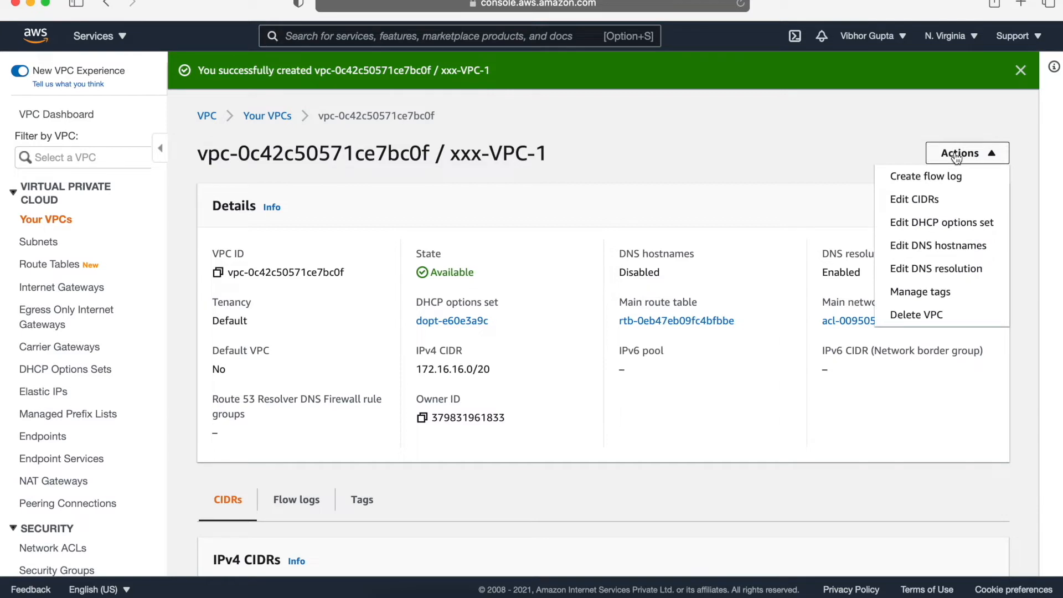
click(935, 247)
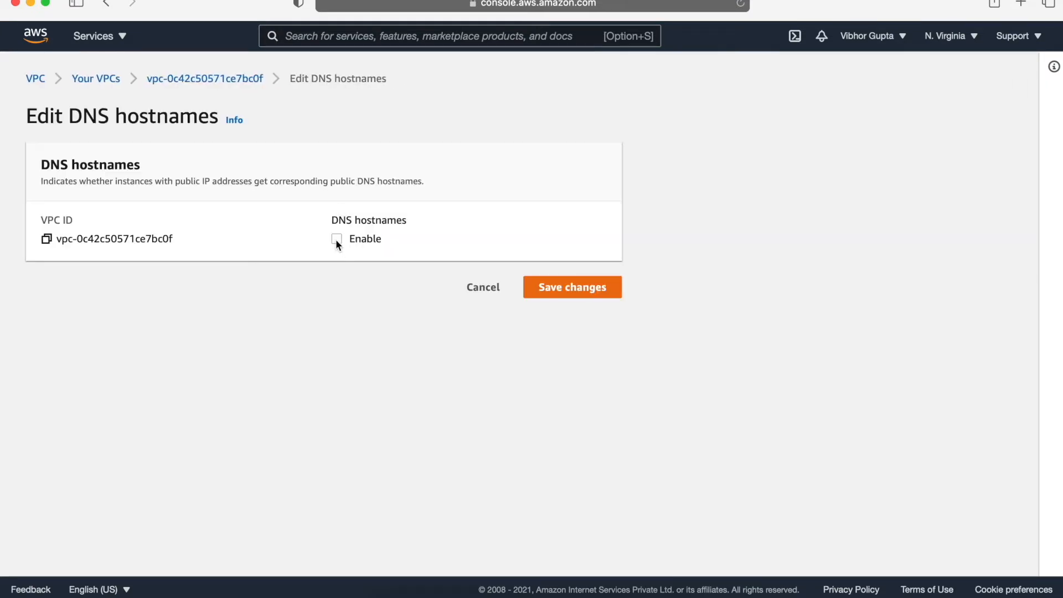
click(567, 288)
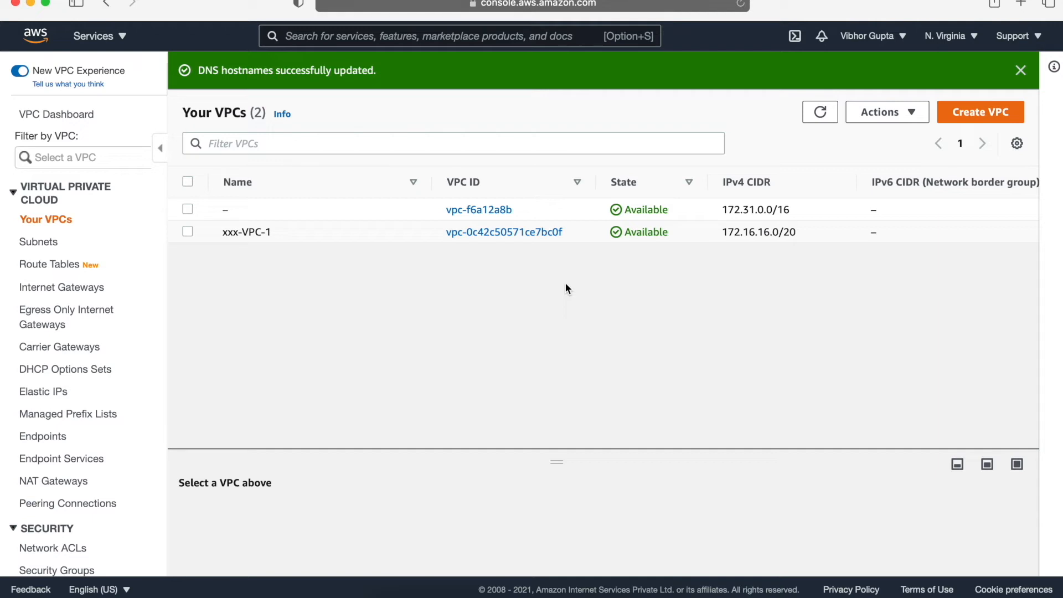
Step: Create an internet gateway with the name tag xxx-ig-1
click(83, 289)
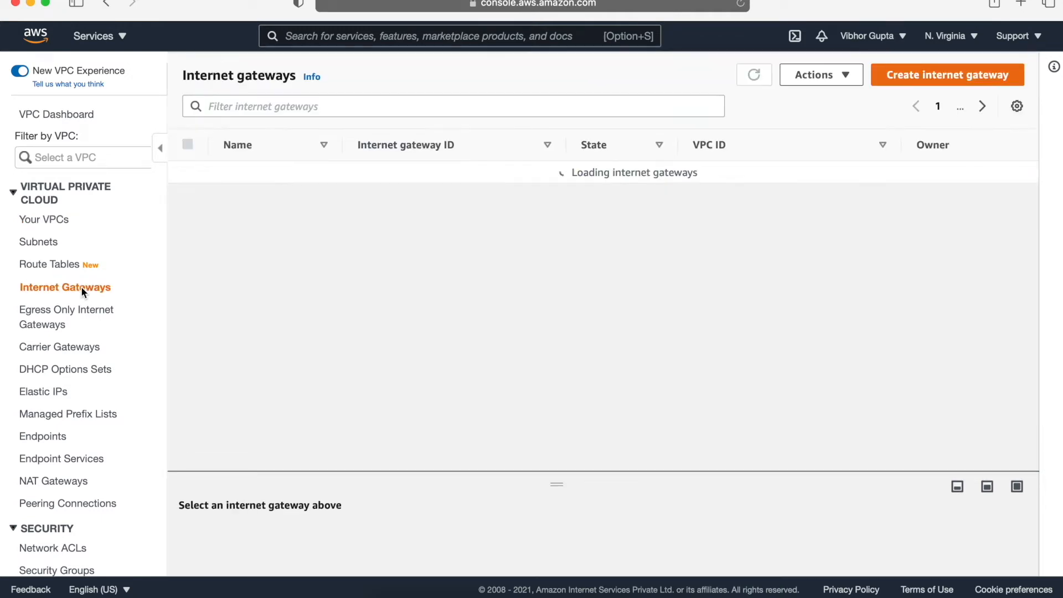
click(915, 76)
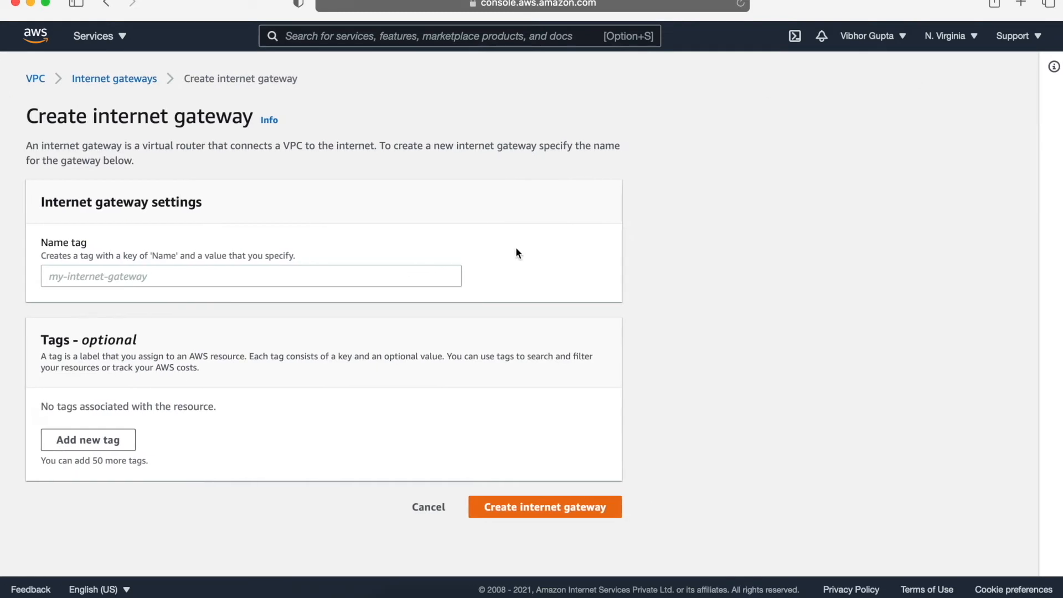
click(358, 279)
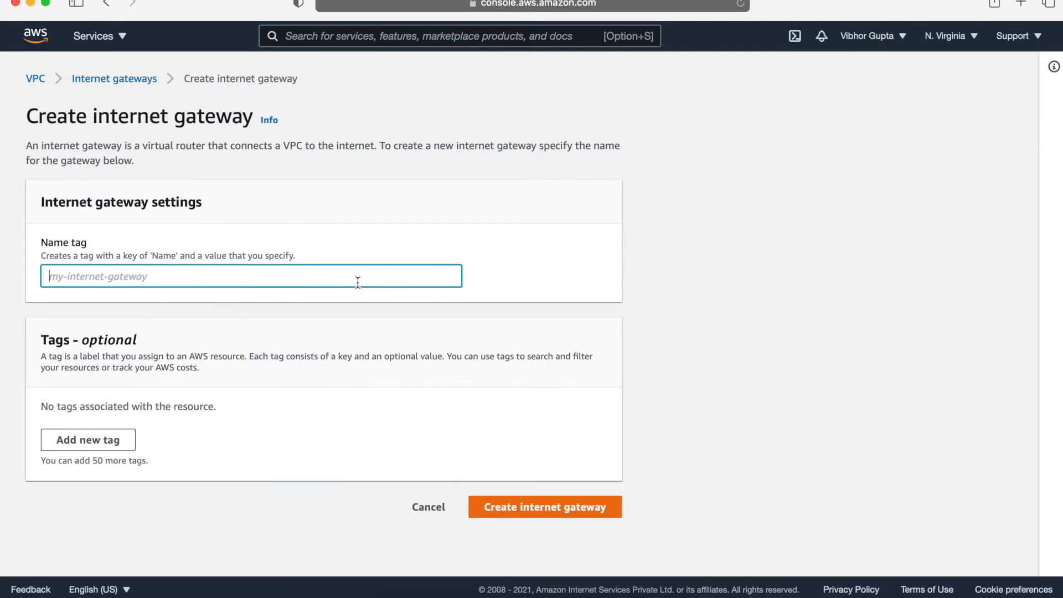
text(xxx-ig-1)
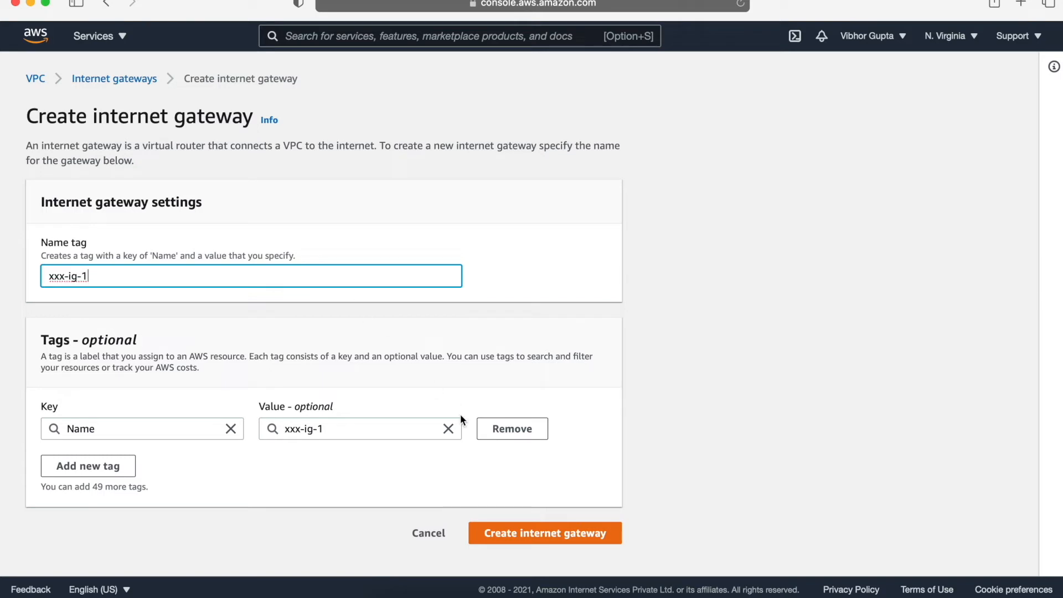
click(551, 535)
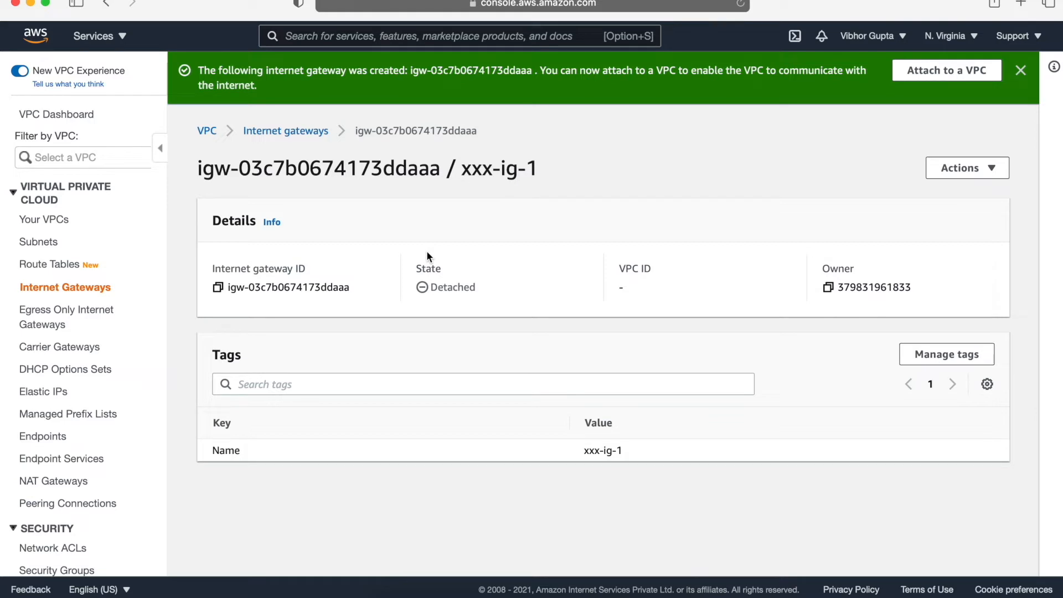
Step: Attach the xxx-ig-1 internet gateway to xxx-VPC-1 and return to the list of internet gateways
click(957, 168)
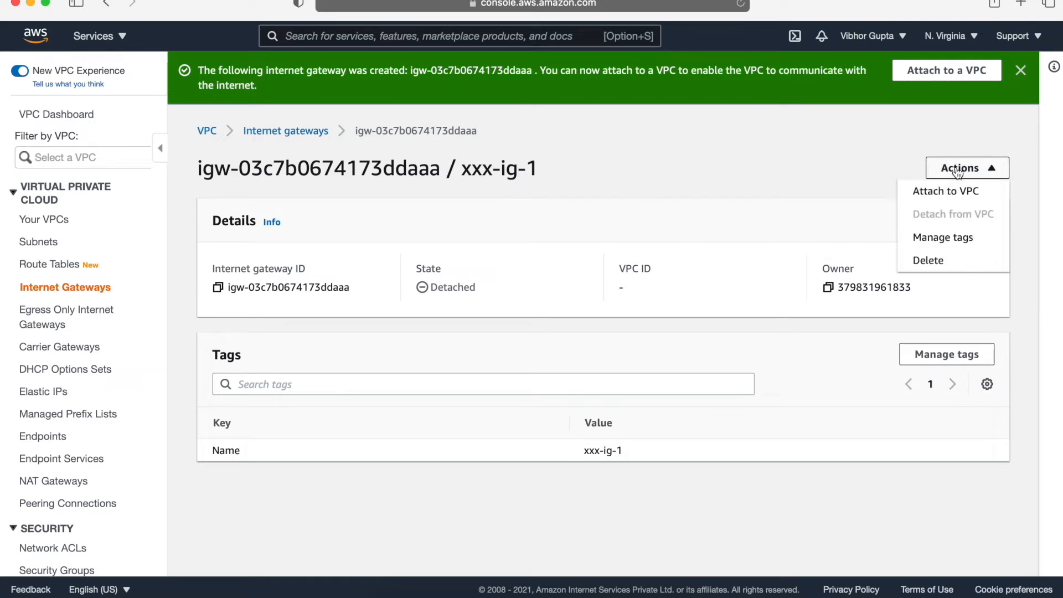
click(951, 196)
click(327, 254)
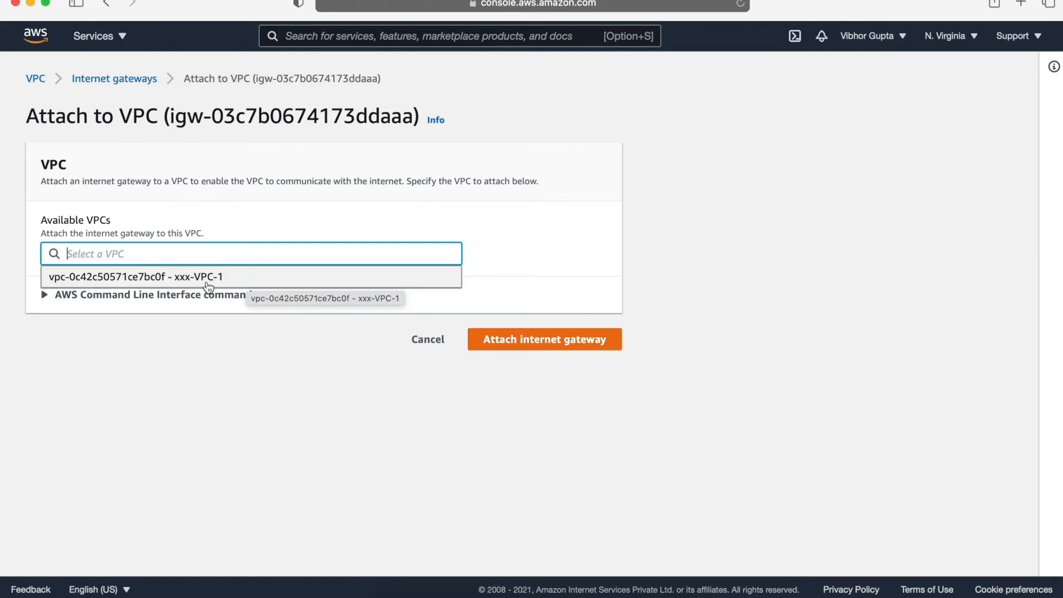
click(214, 279)
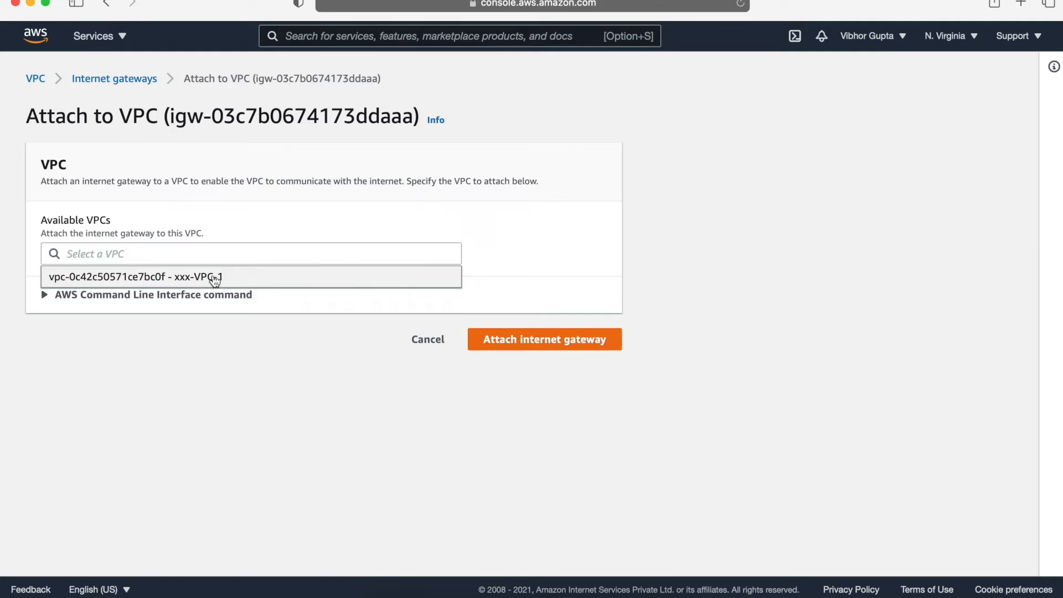
click(529, 340)
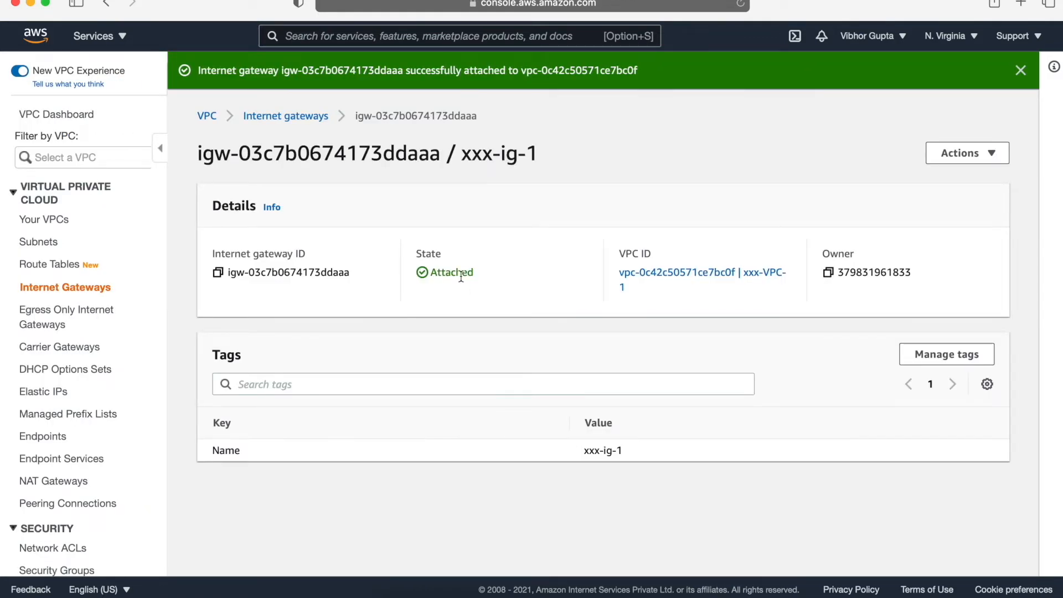
click(82, 293)
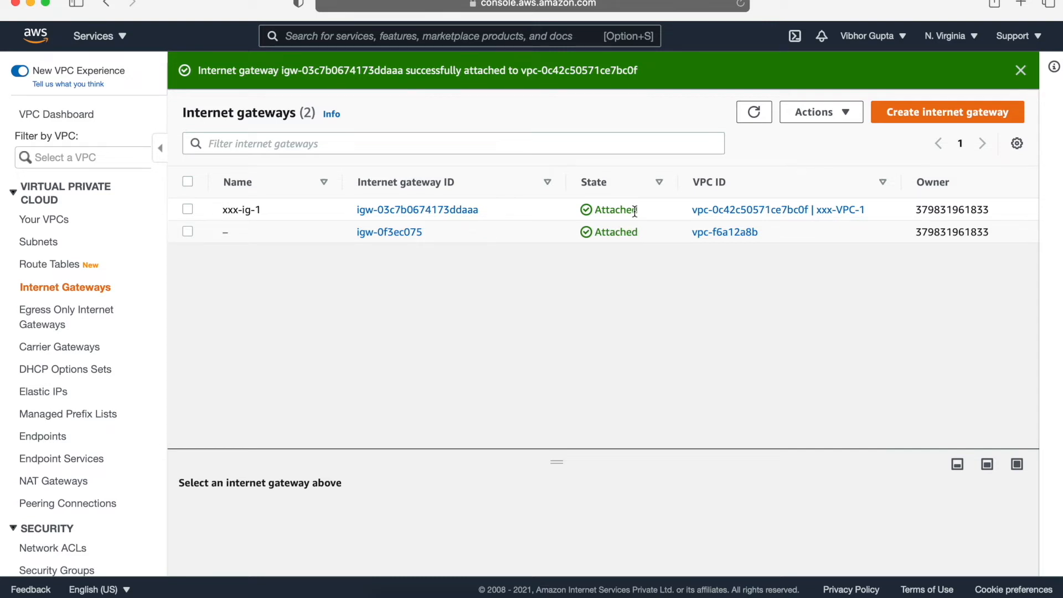
Step: Start creating a subnet in xxx-VPC-1 and name it xxx-AZ1-Pub-1
click(53, 244)
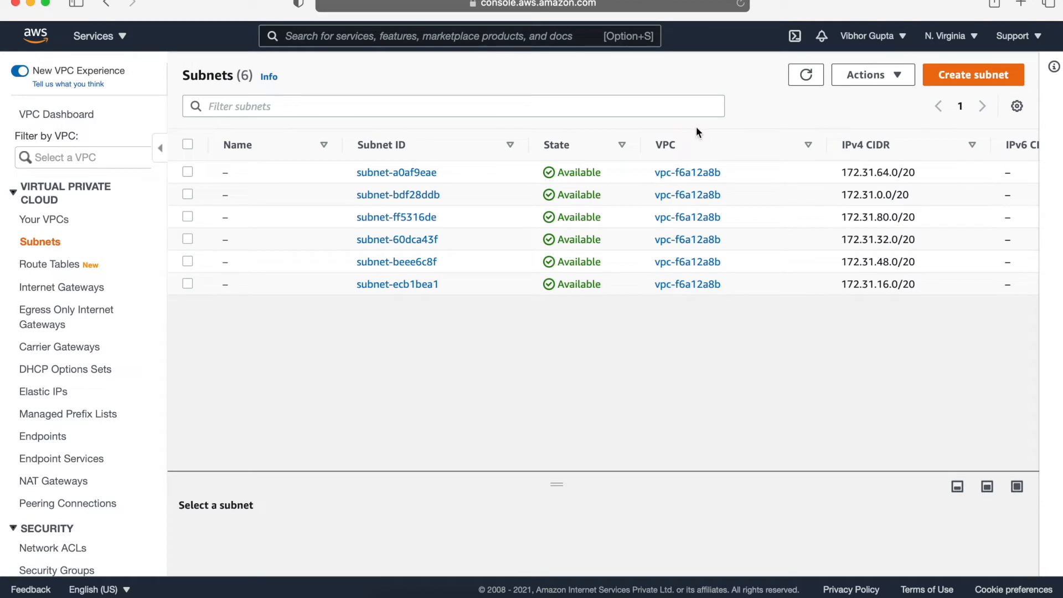
click(962, 76)
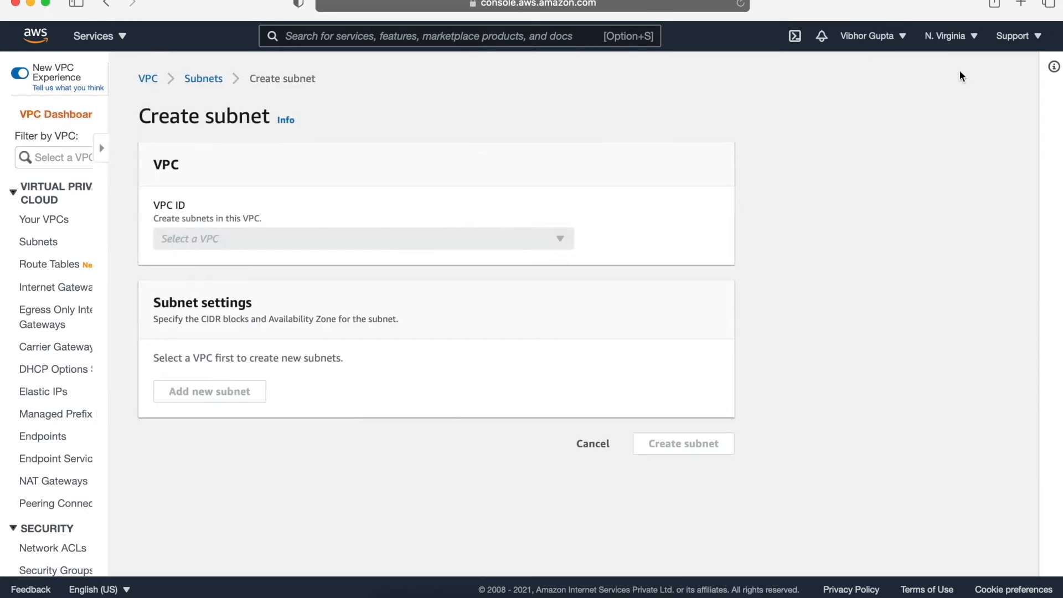
click(236, 244)
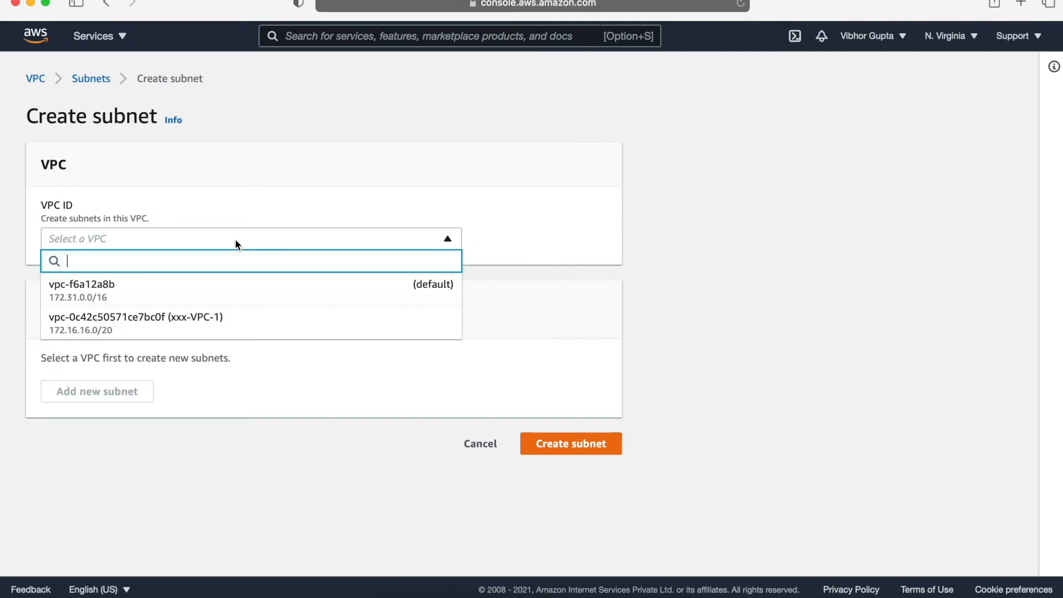
click(164, 317)
scroll(162, 315, down, 5)
click(163, 262)
text(xxx)
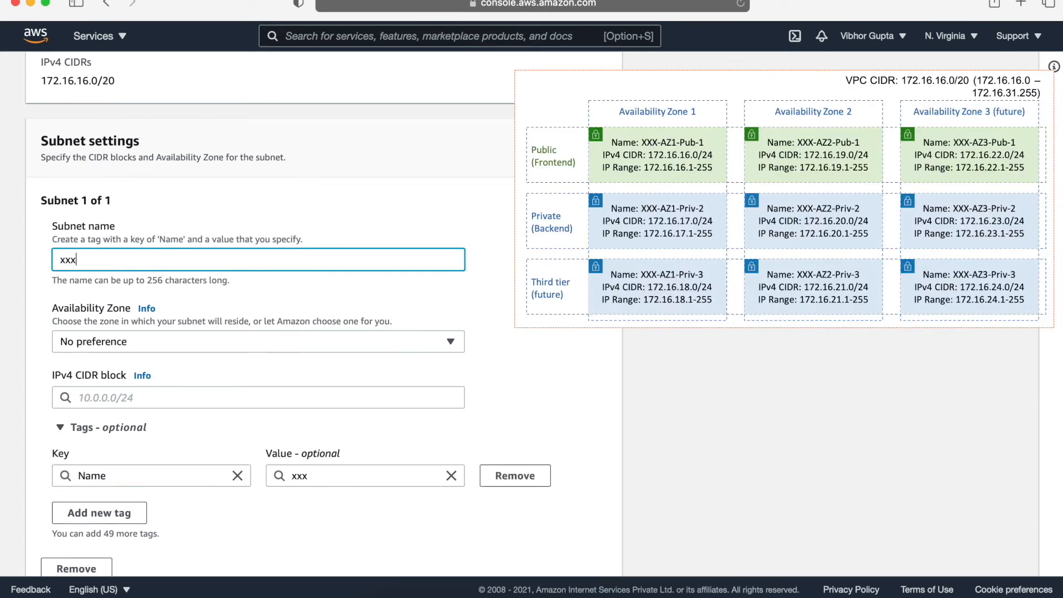
text(-AZ1-Pub-1)
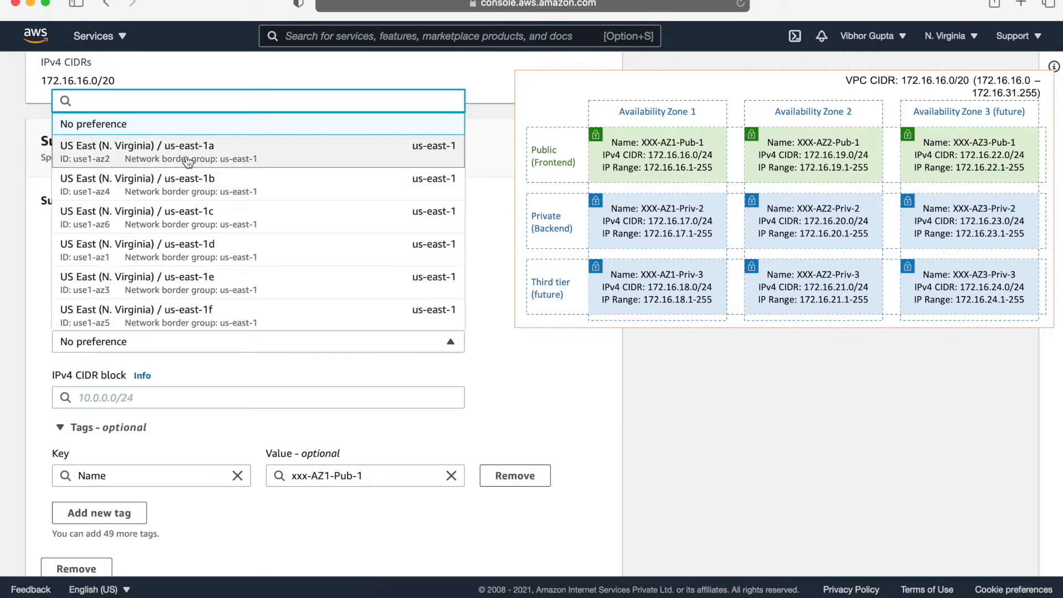
Step: Set the xxx-AZ1-Pub-1 subnet's availability zone to us-east-1a and its IPv4 CIDR block to 172.16.16.0/24
click(205, 157)
scroll(204, 150, down, 3)
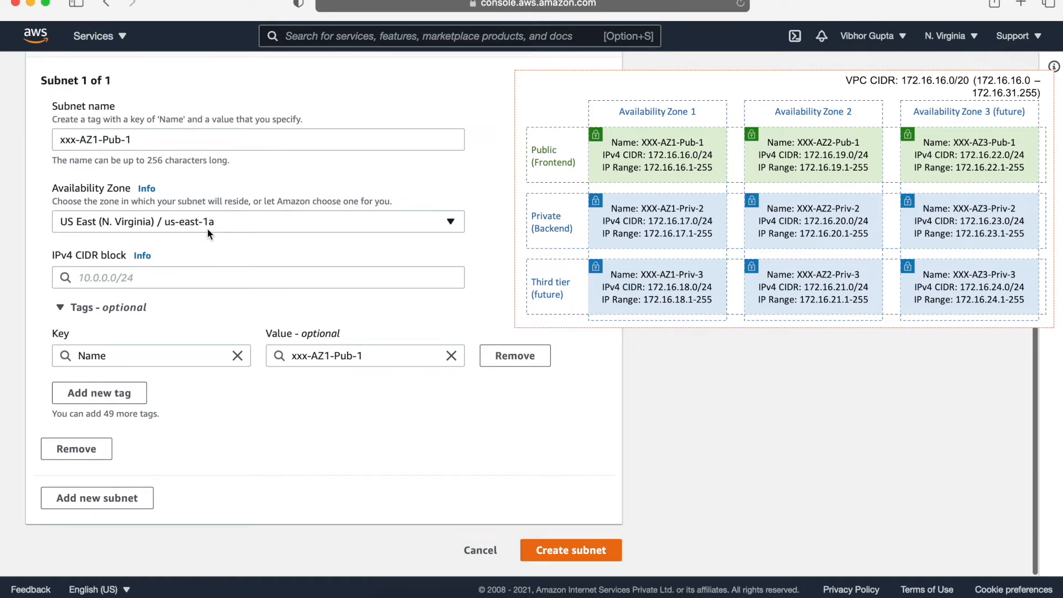
click(142, 279)
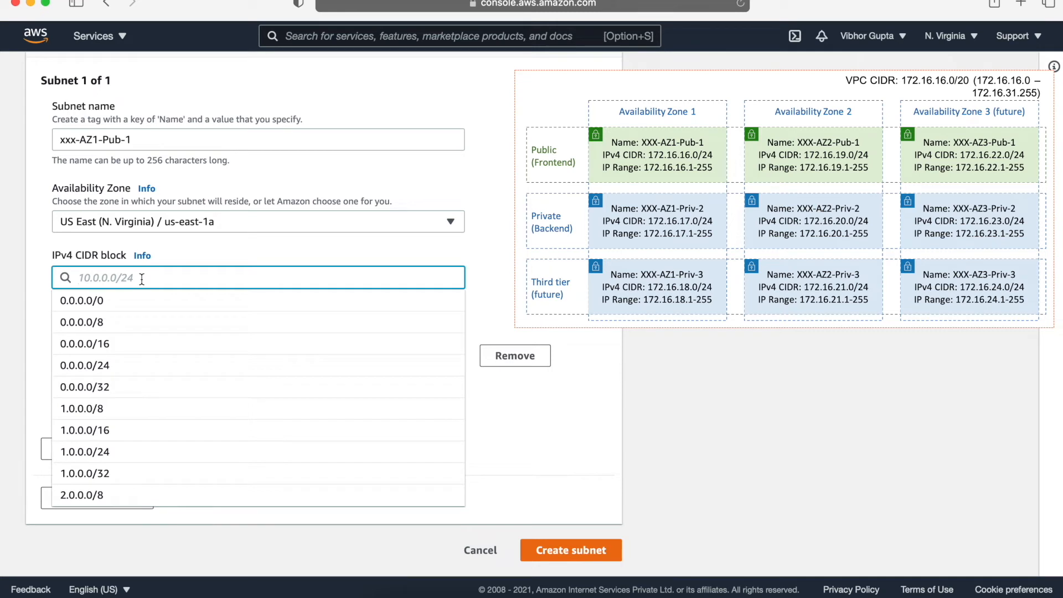
text(17)
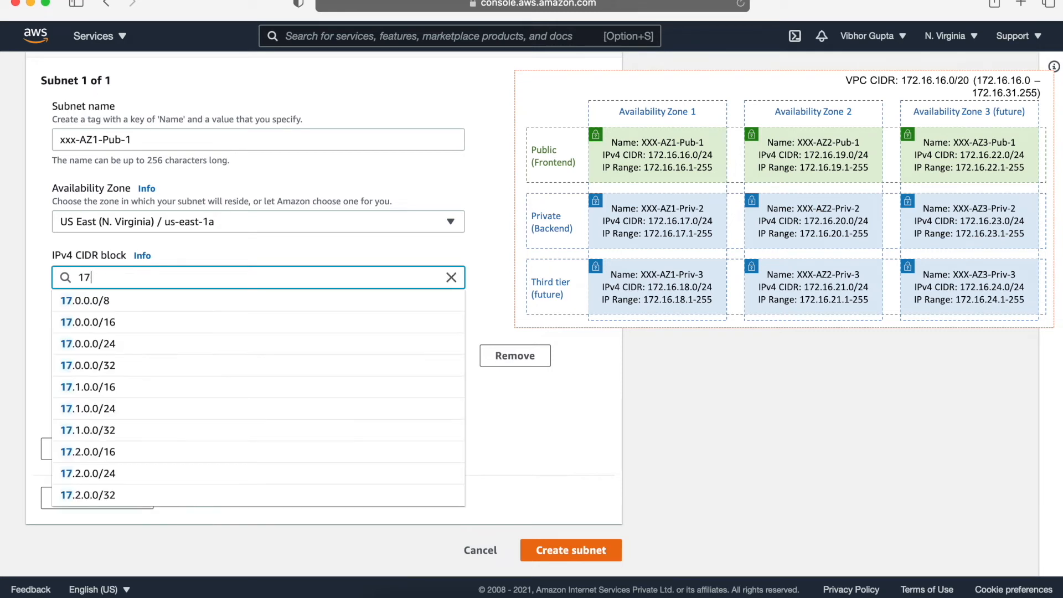
text(2.16.1)
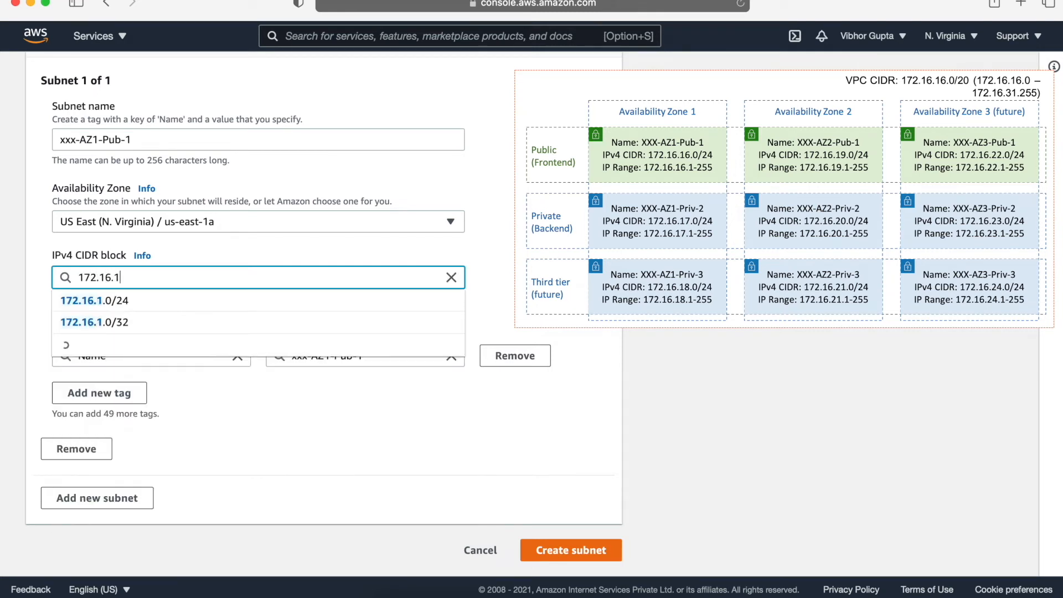
text(6.0/24)
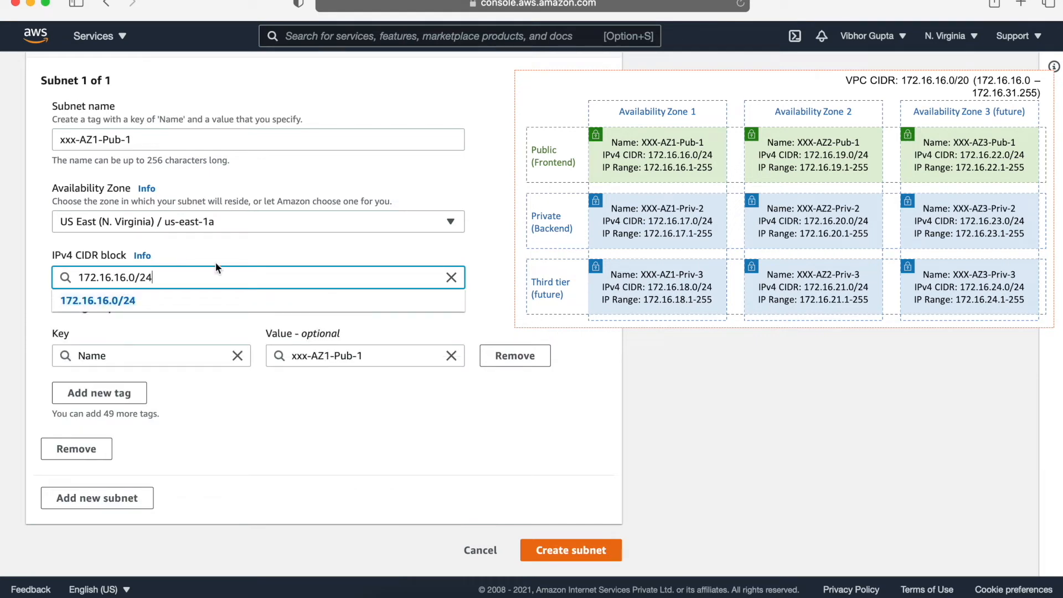
click(501, 249)
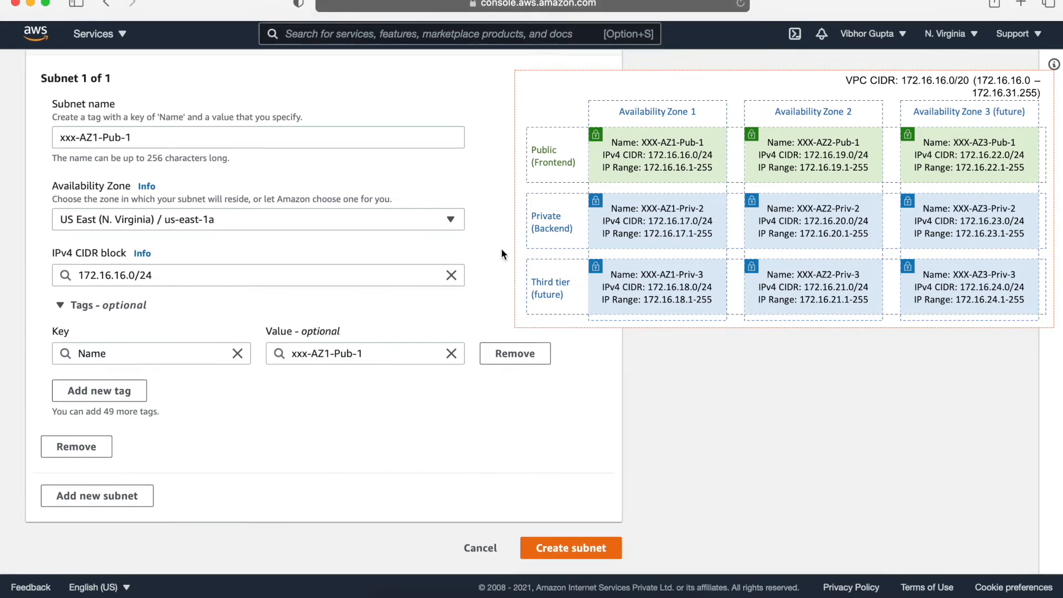
Step: Add a second subnet to the same creation form and name it xxx-AZ1-Priv-1
click(130, 497)
scroll(129, 504, down, 3)
scroll(129, 503, down, 3)
click(190, 210)
text(xxx-AZ1)
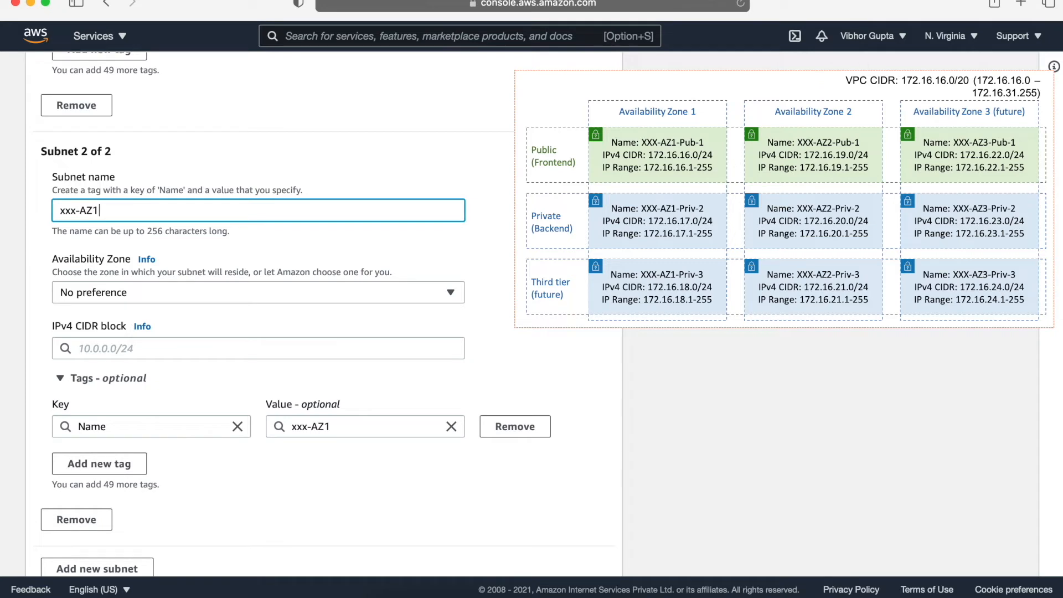
text(-Priv-1)
Step: Set the xxx-AZ1-Priv-1 subnet's availability zone to us-east-1a and its IPv4 CIDR block to 172.16.17.0/24
scroll(96, 240, down, 2)
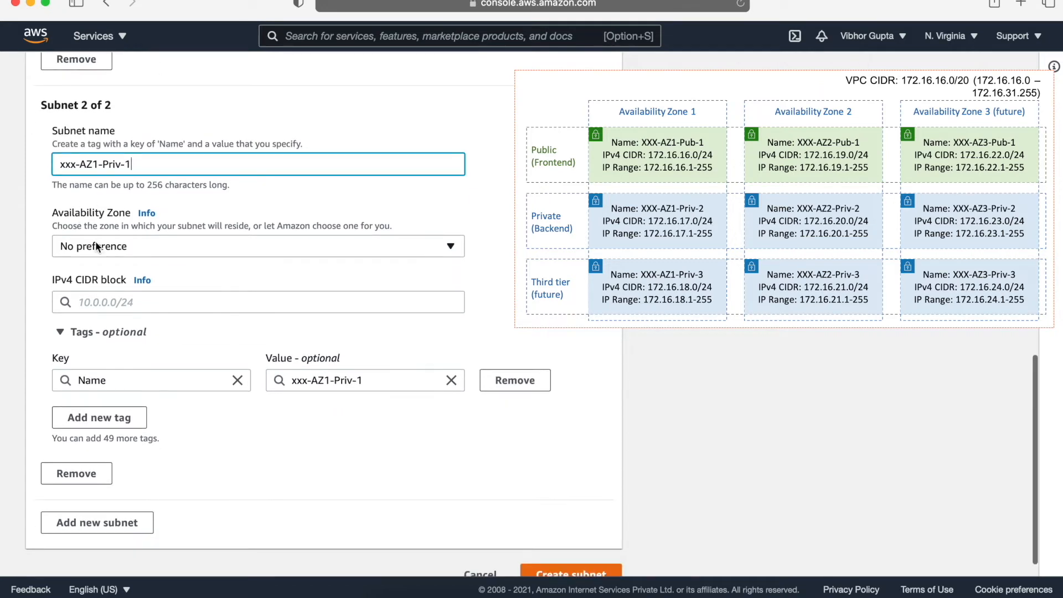
click(95, 241)
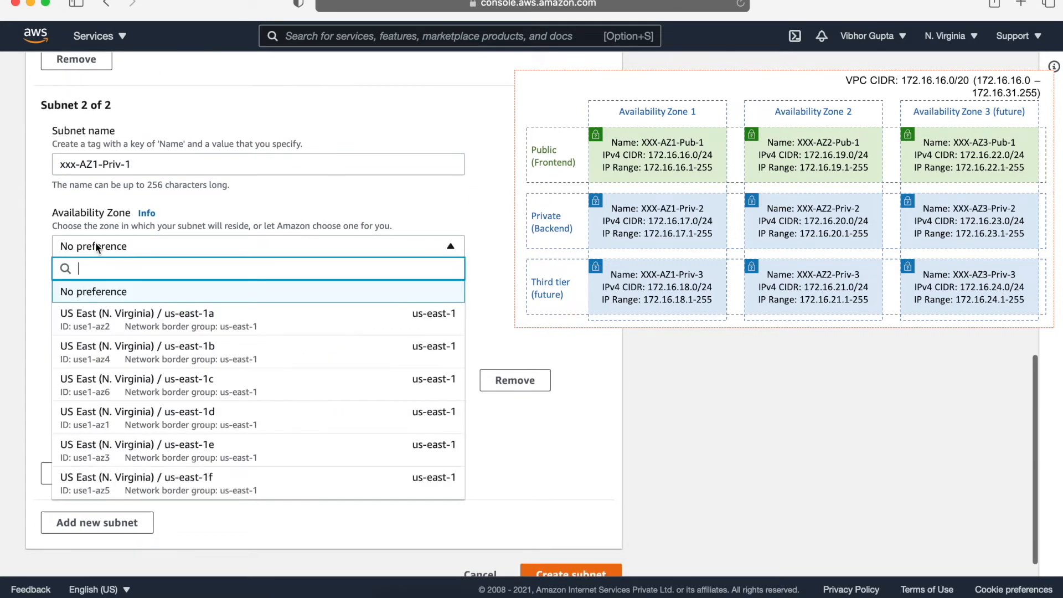
click(177, 320)
click(158, 302)
text(1)
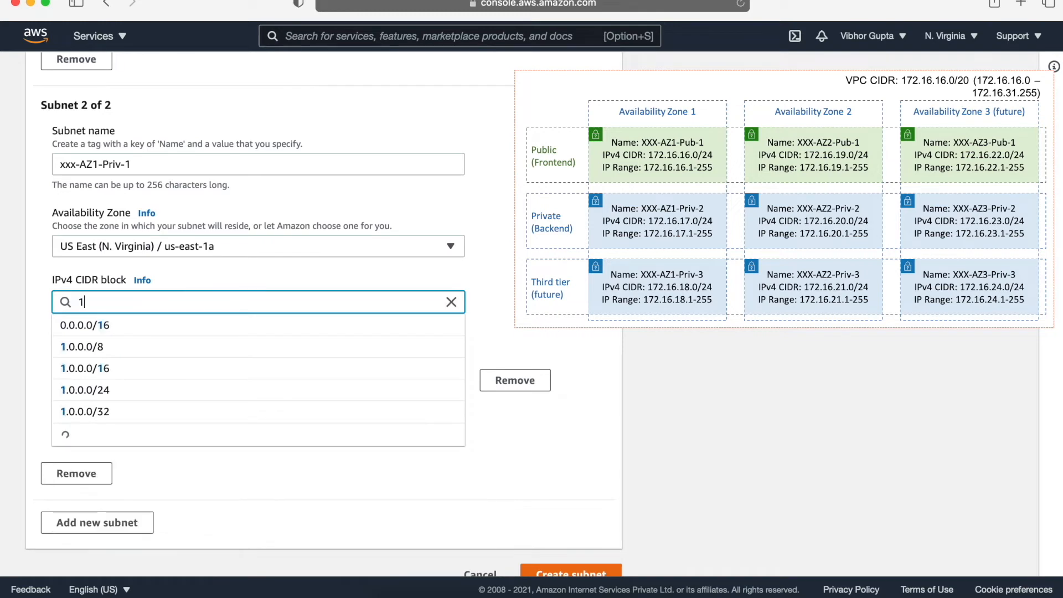
text(72.16.17.0/24)
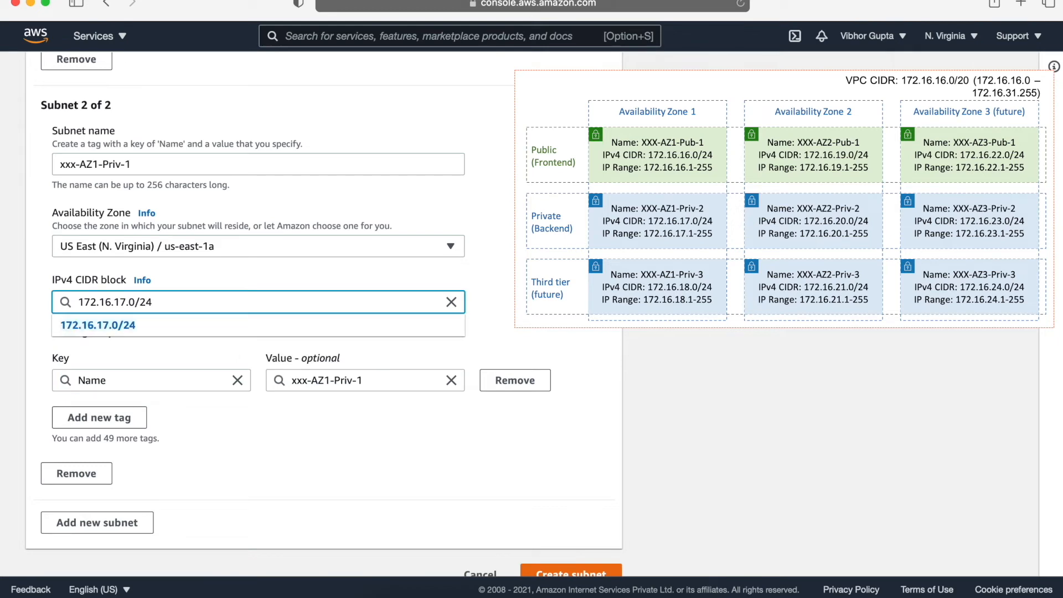
scroll(293, 256, down, 1)
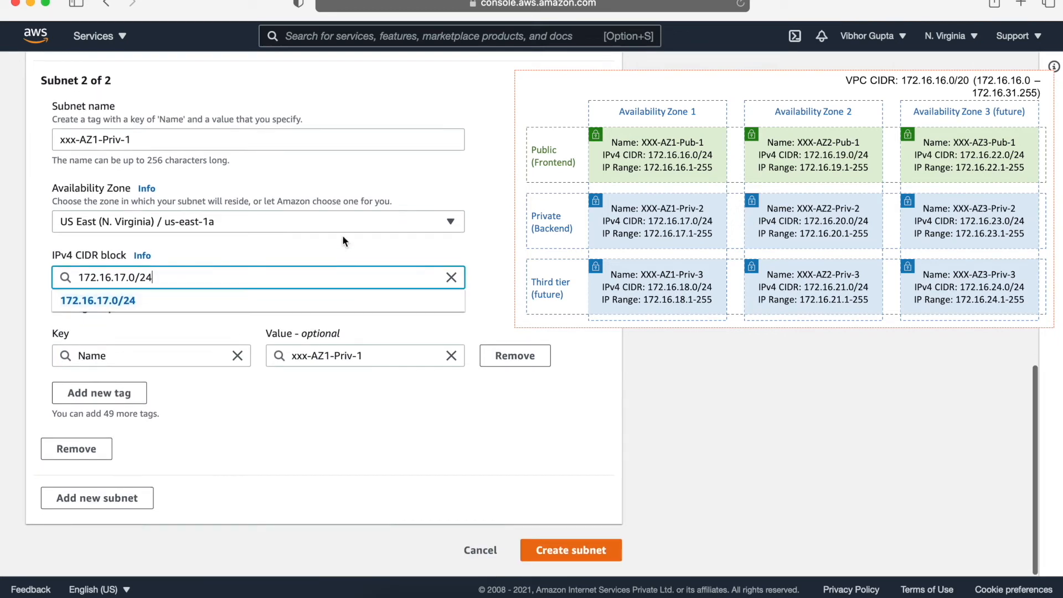
click(510, 259)
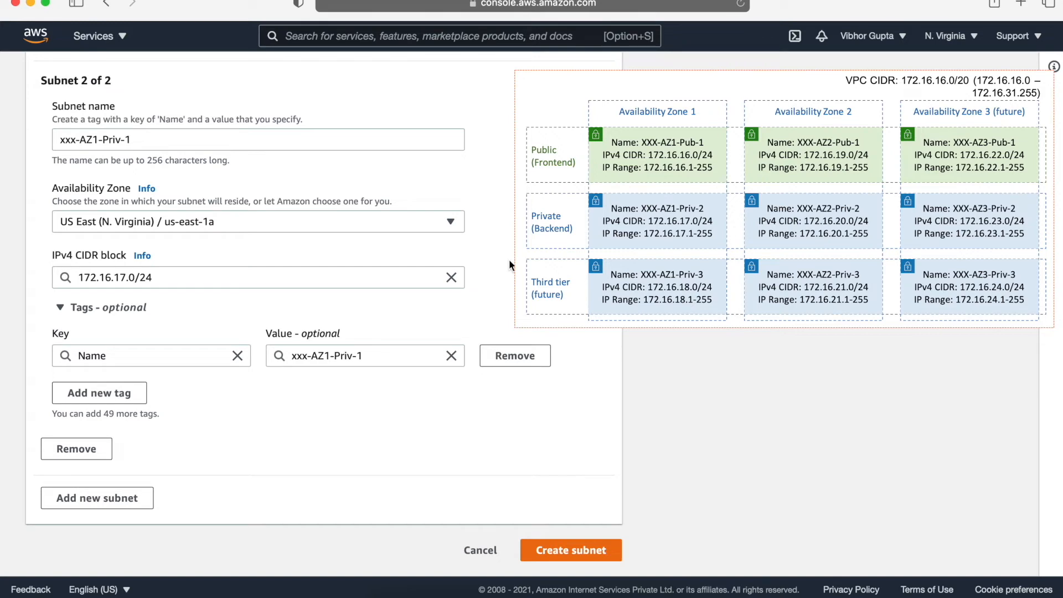
Step: Add a third subnet to the creation form and name it xxx-AZ2-Pub-1
click(119, 497)
click(182, 393)
text(xxx-AZ2-)
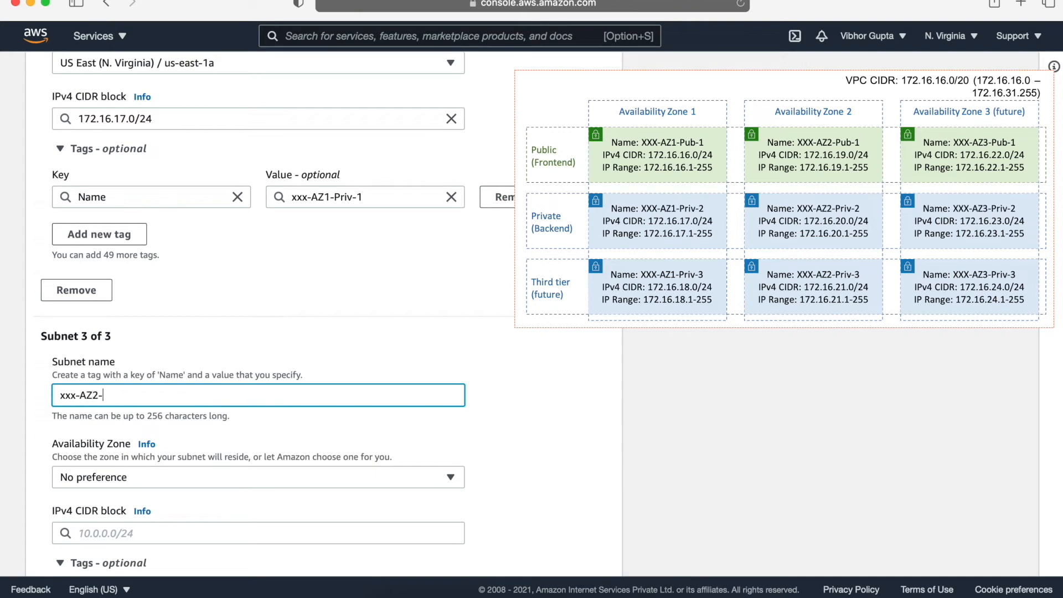
text(Pub-1)
Step: Set the xxx-AZ2-Pub-1 subnet's availability zone to us-east-1b and its IPv4 CIDR block to 172.16.19.0/24
scroll(105, 404, down, 3)
click(105, 402)
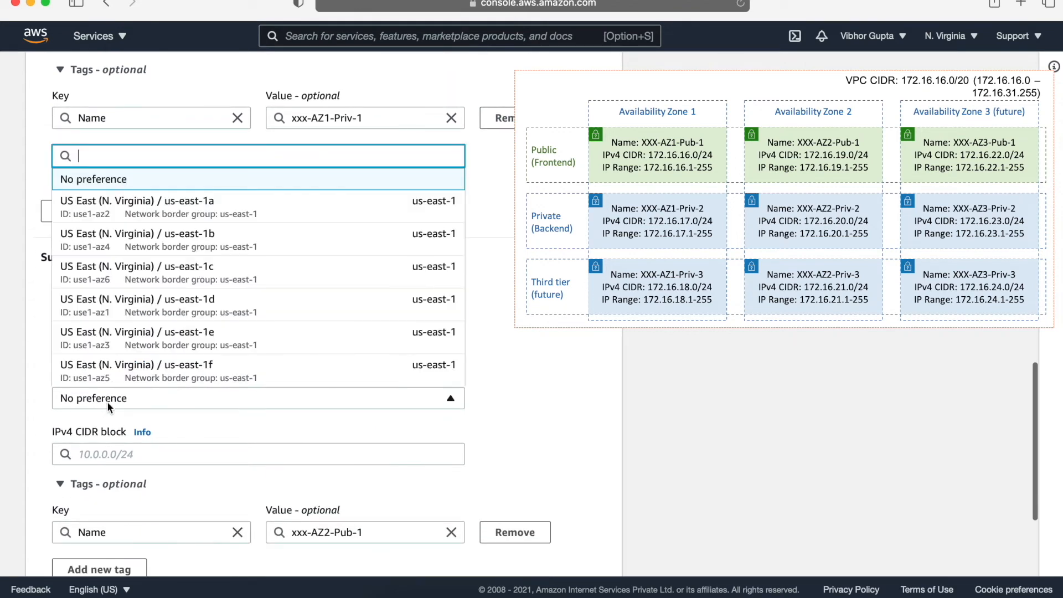
click(210, 247)
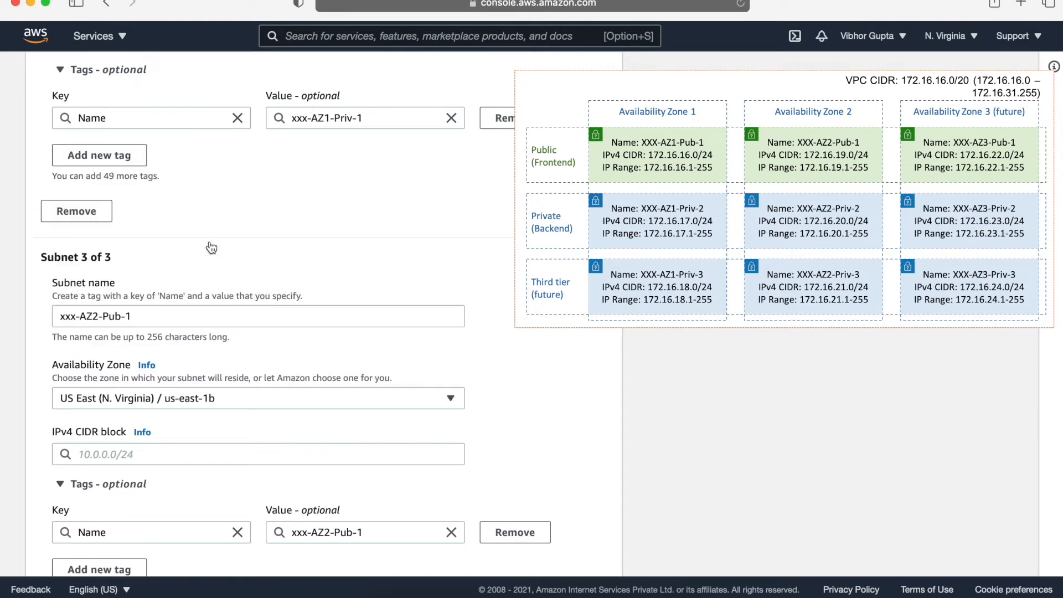
scroll(170, 440, down, 3)
click(164, 346)
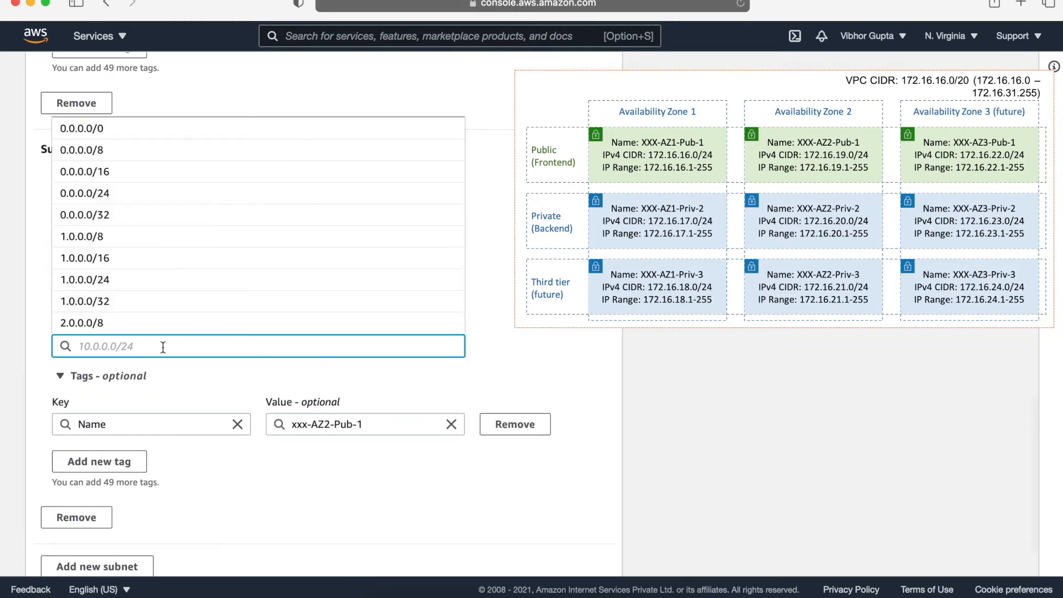
text(17)
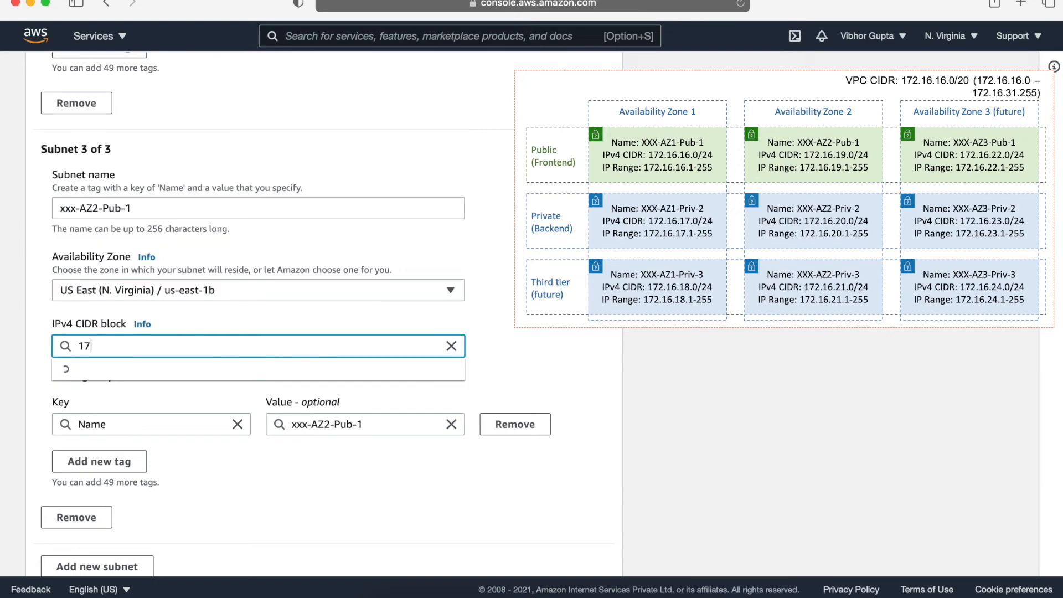
text(2.16.19.0)
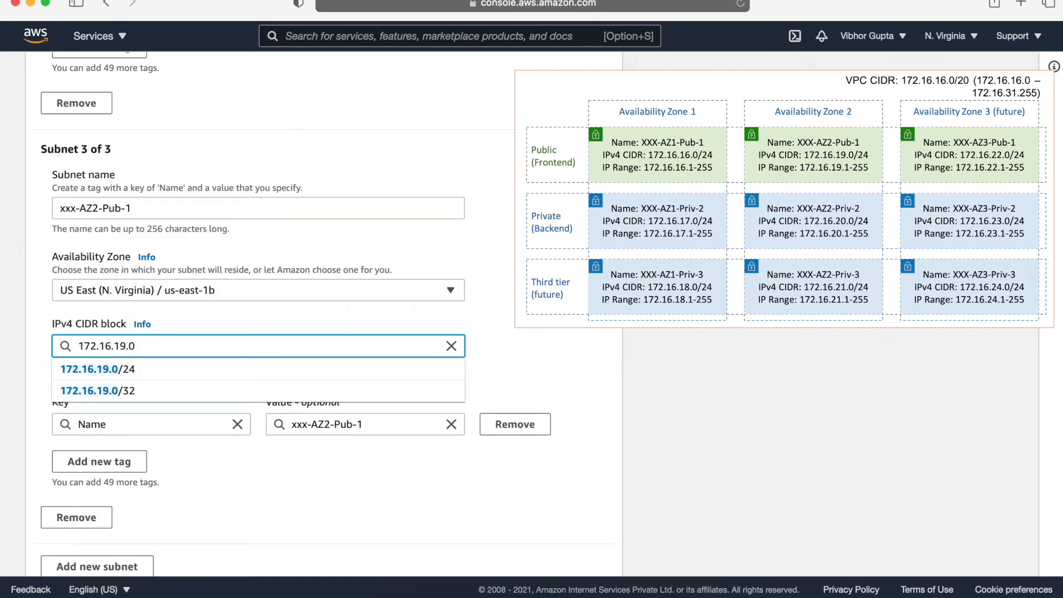
text(/24)
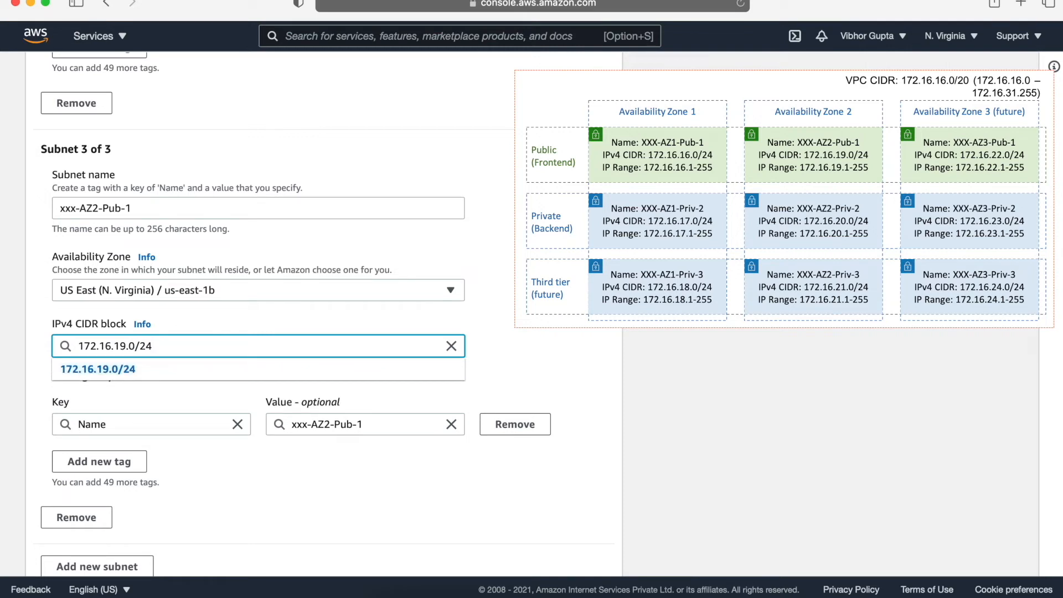
click(509, 325)
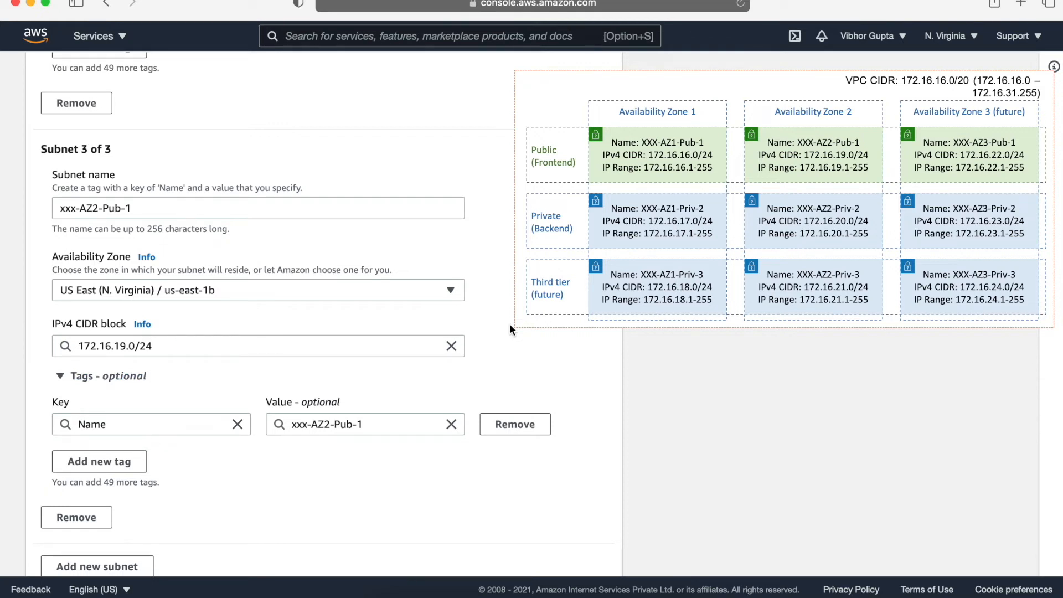
Step: Add a fourth subnet to the creation form and name it xxx-A2-Priv-1
scroll(402, 384, down, 3)
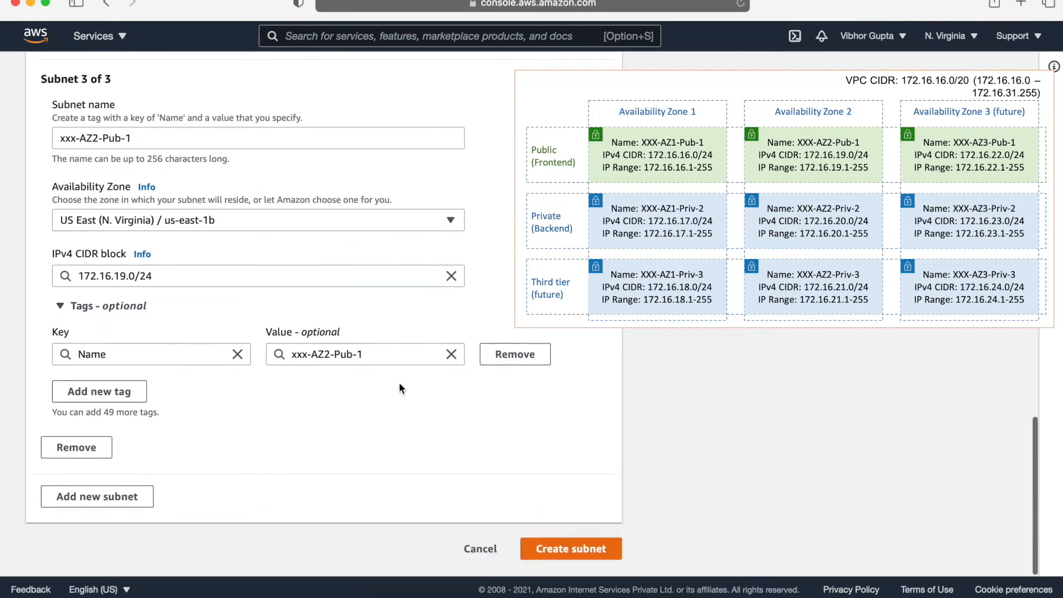
click(105, 502)
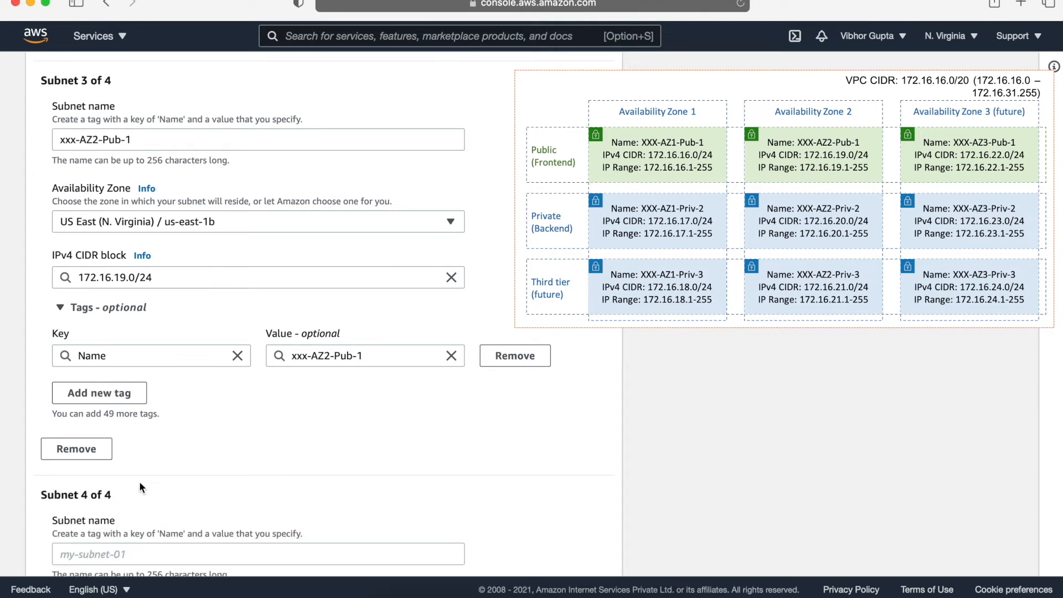
scroll(177, 500, down, 1)
click(178, 498)
text(xxx-A2-Priv-1)
Step: Set the fourth subnet's availability zone to us-east-1b
scroll(159, 420, down, 3)
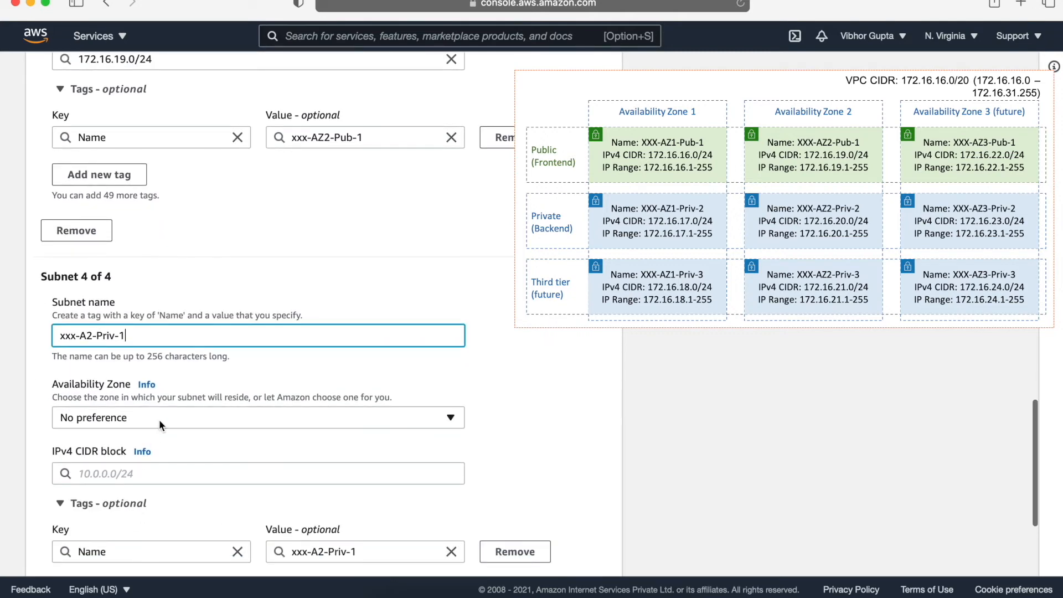
click(160, 419)
click(219, 280)
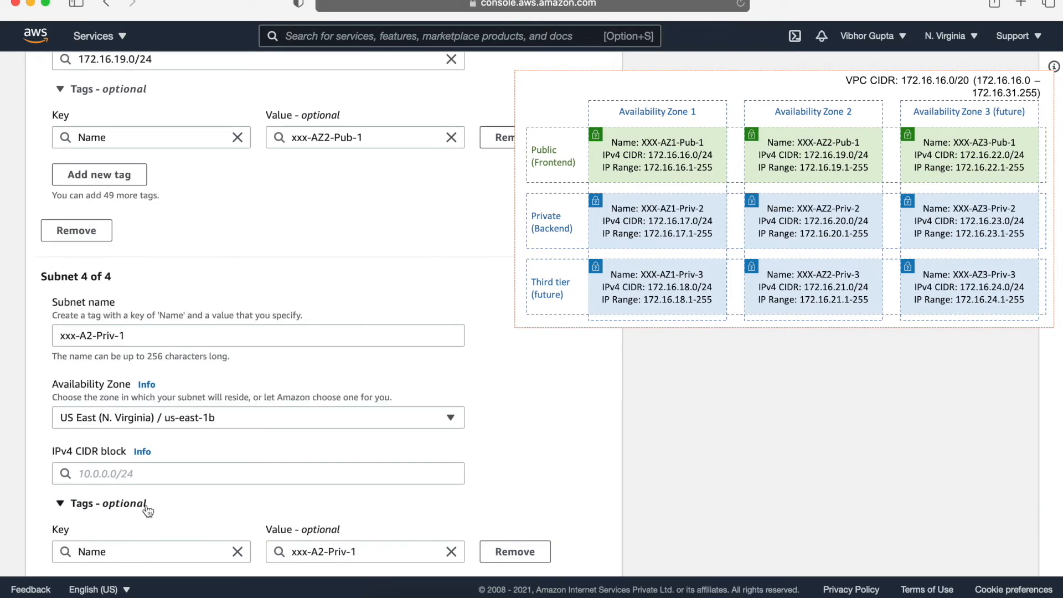
Step: Give the fourth subnet the IPv4 CIDR block 172.16.20.0/24 and create all four subnets
click(147, 476)
text(172)
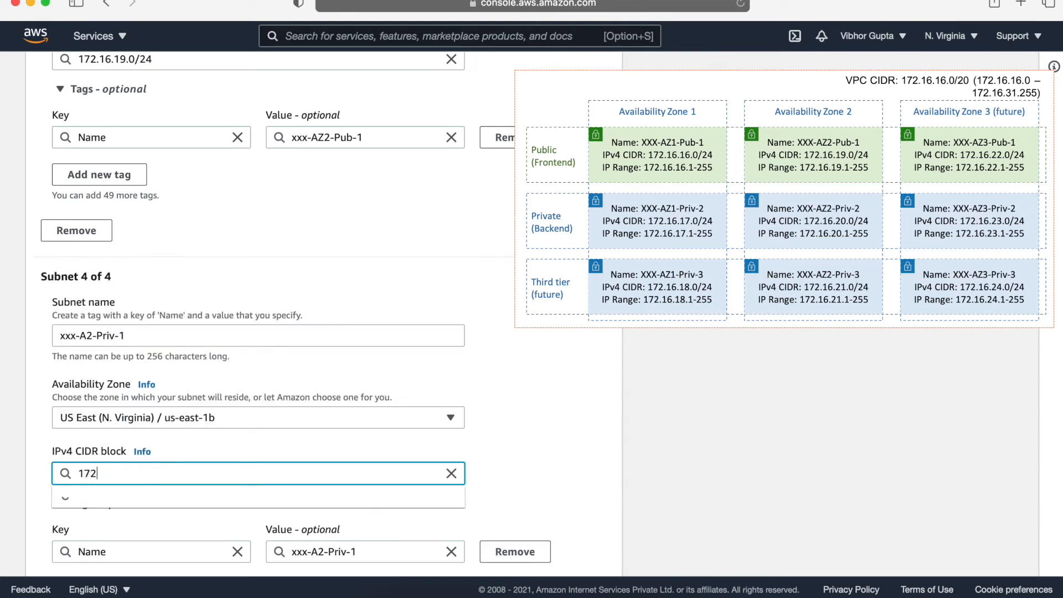
text(.16.20.)
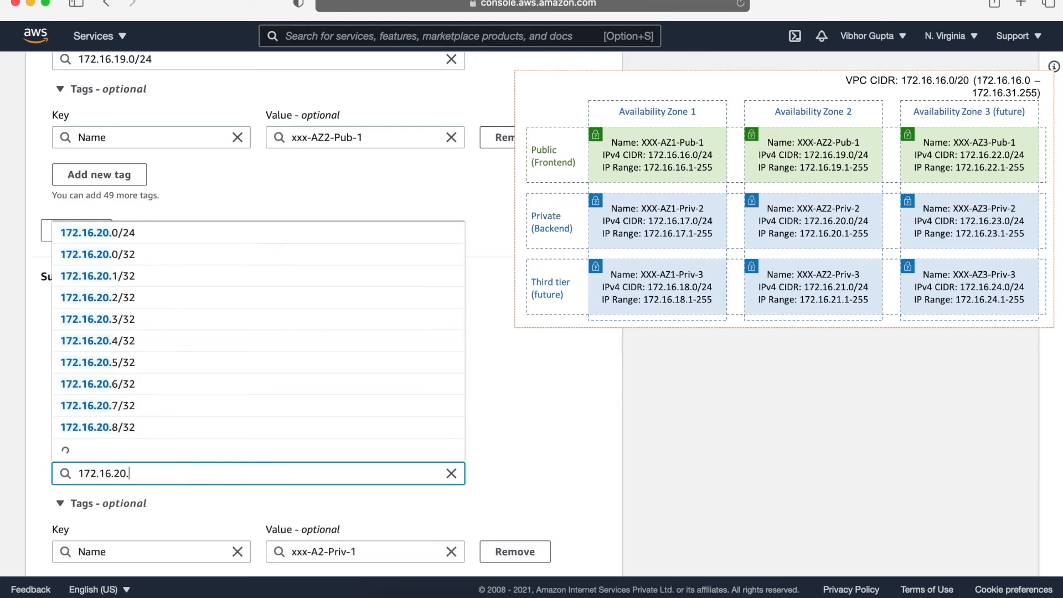
text(0/24)
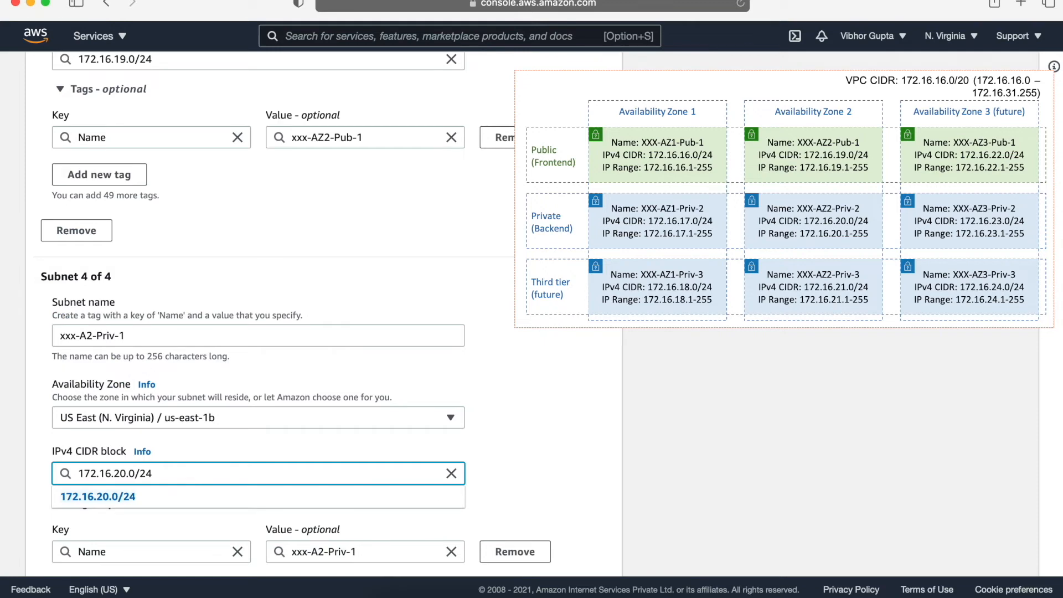
scroll(426, 410, down, 1)
click(535, 403)
scroll(535, 403, down, 5)
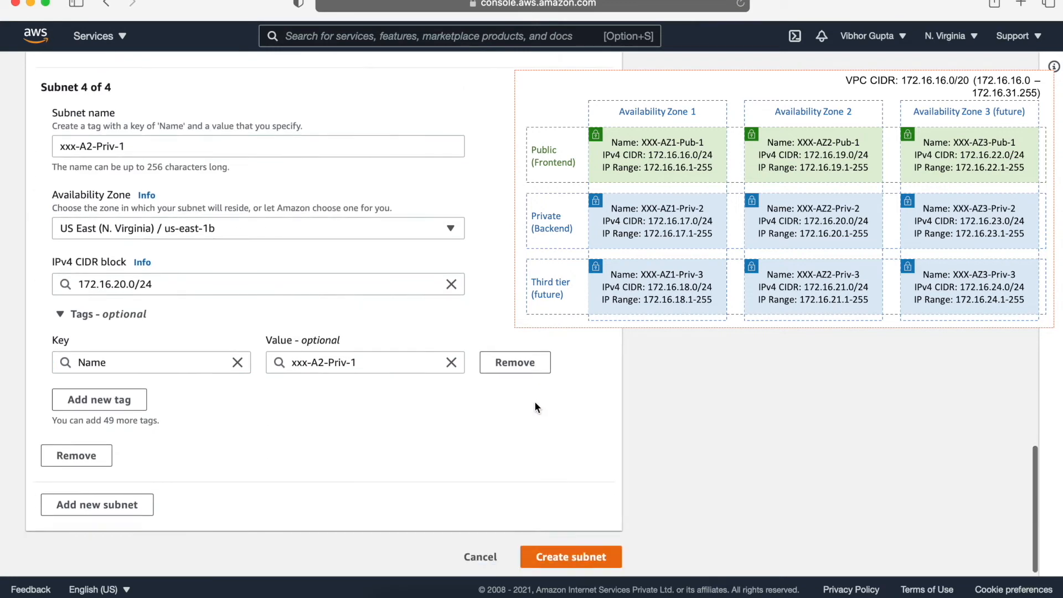
click(554, 550)
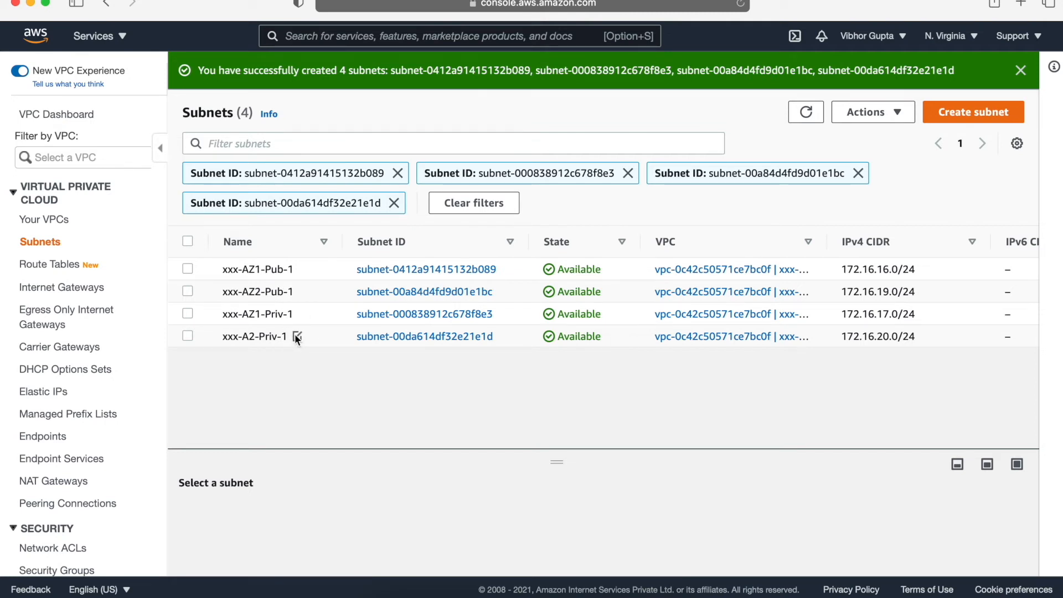
Step: Rename the xxx-A2-Priv-1 subnet as xxx-AZ2-Priv-1 and save the name
click(297, 337)
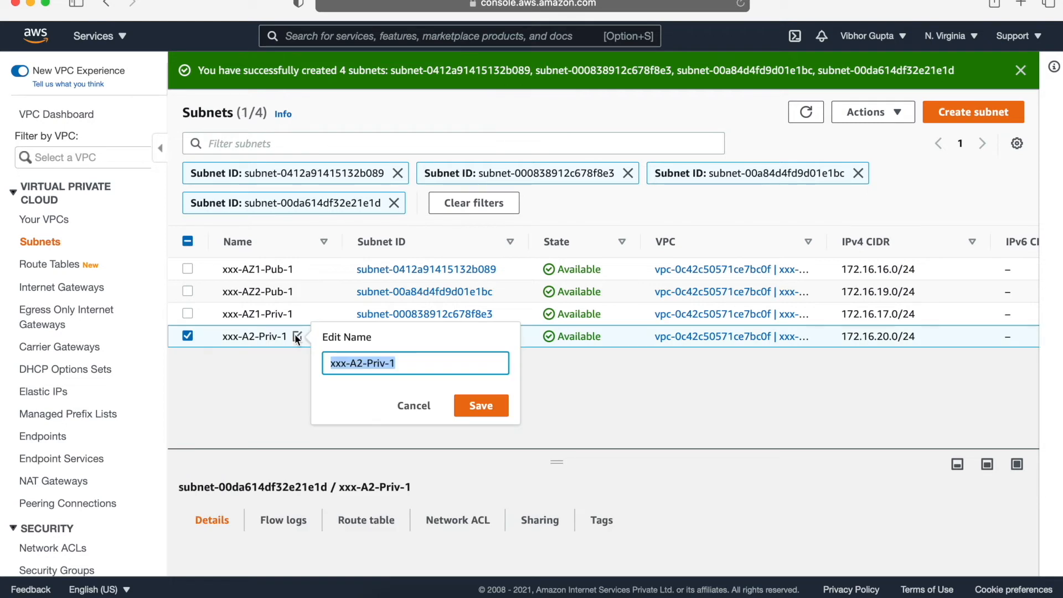
click(357, 363)
text(Z)
click(480, 407)
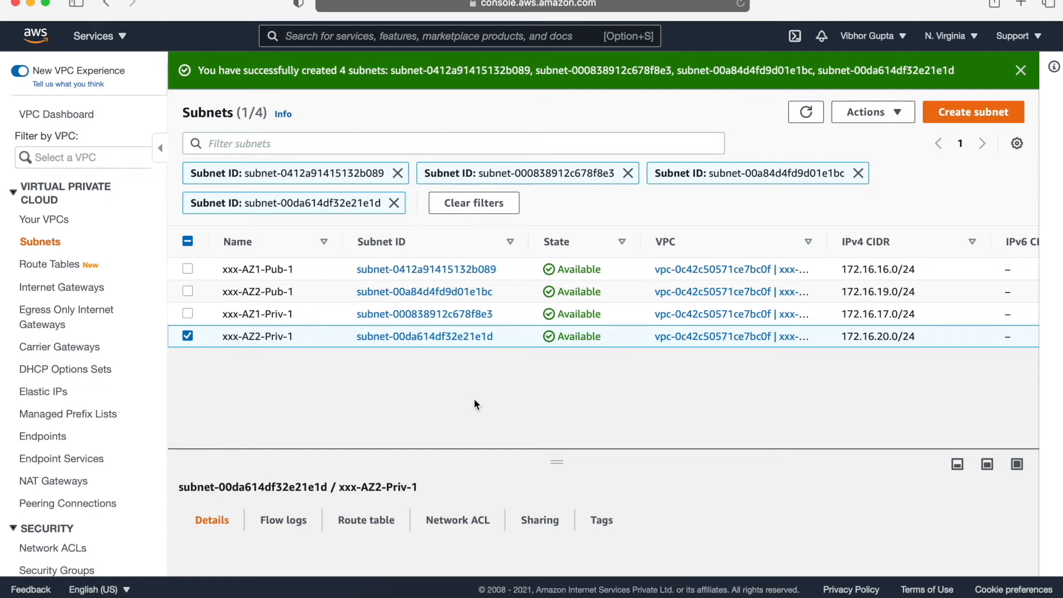
Step: Enable auto-assign public IPv4 address for only the xxx-AZ1-Pub-1 subnet and save the setting
click(187, 336)
click(188, 268)
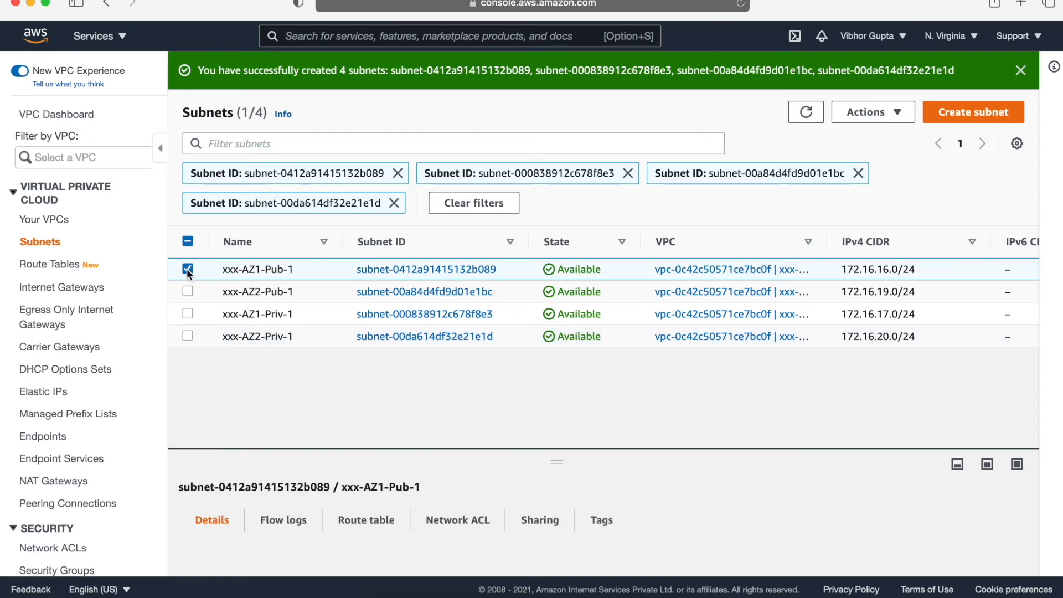
click(879, 114)
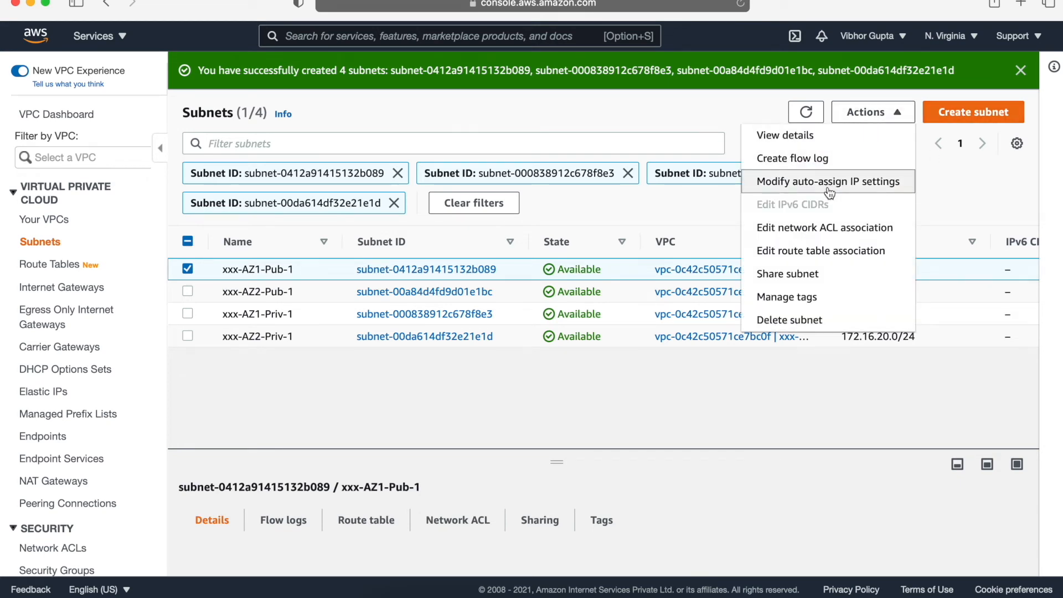
click(829, 184)
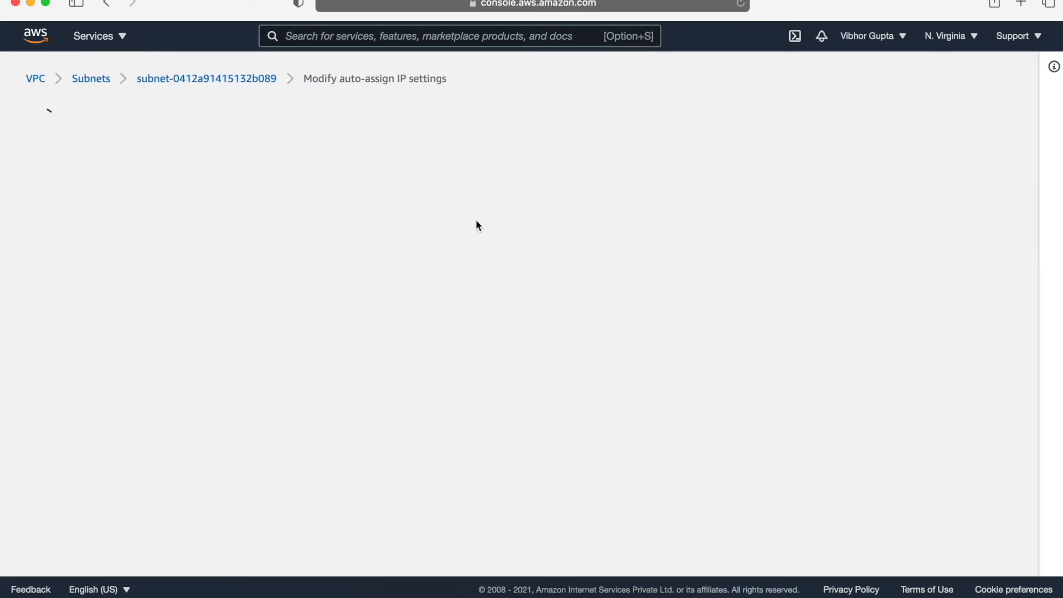
click(46, 309)
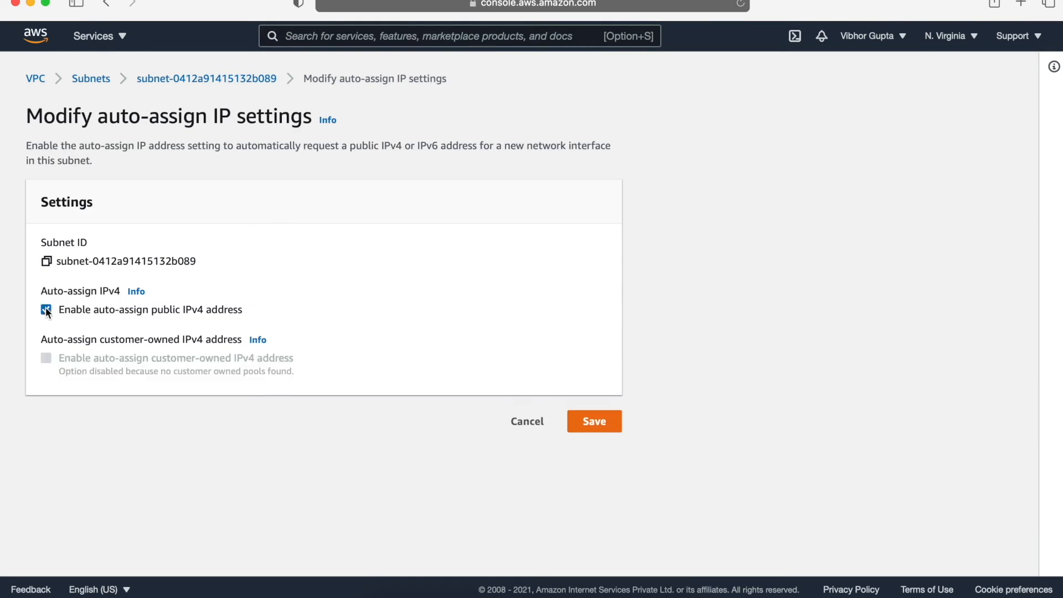
click(602, 423)
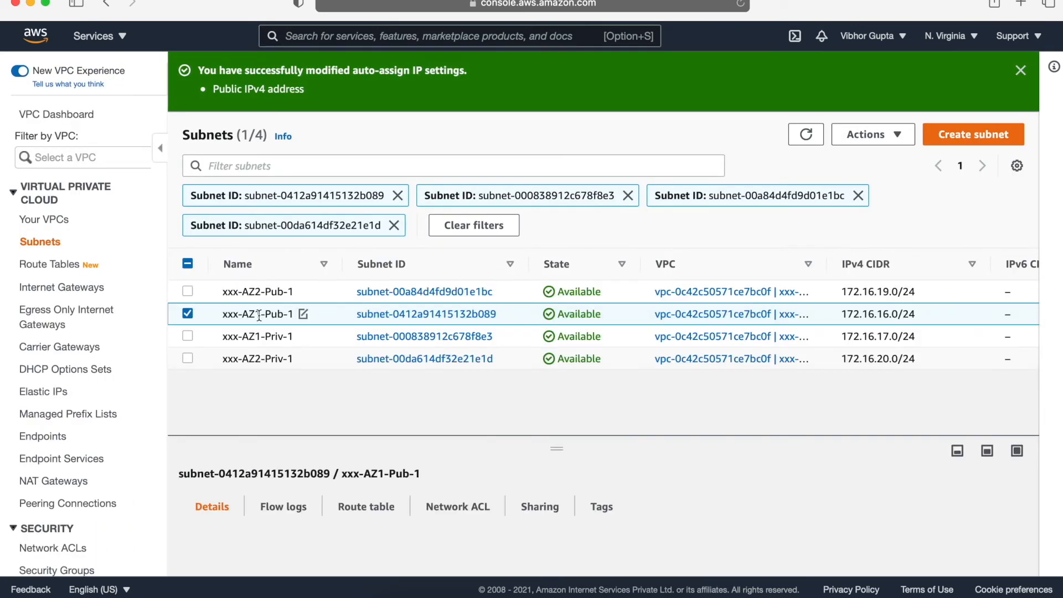
Step: Enable auto-assign public IPv4 address for the xxx-AZ2-Pub-1 subnet, save the setting and clear the subnet selection
click(188, 314)
click(188, 292)
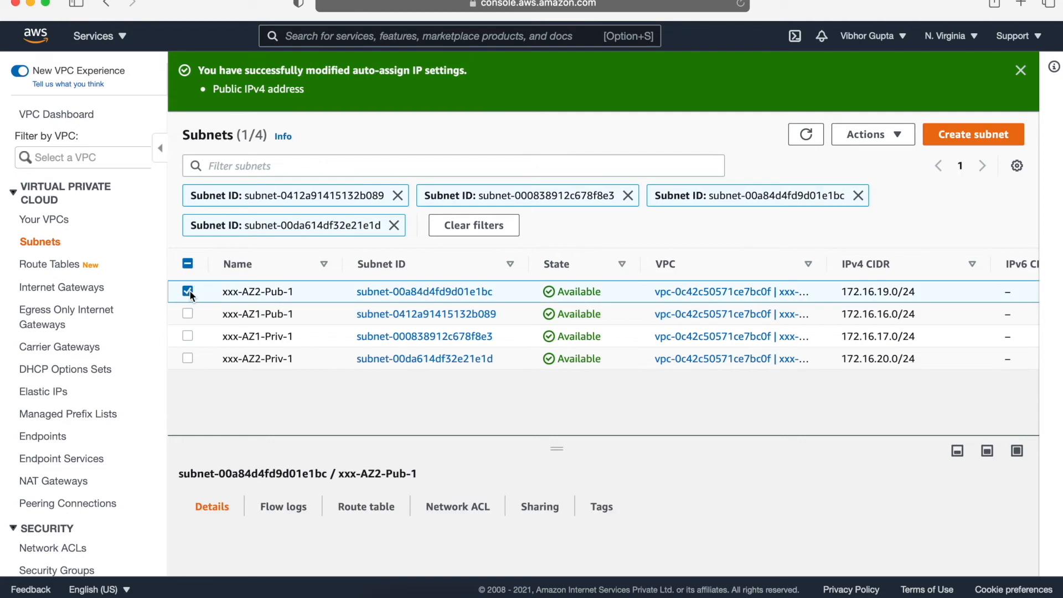
click(868, 75)
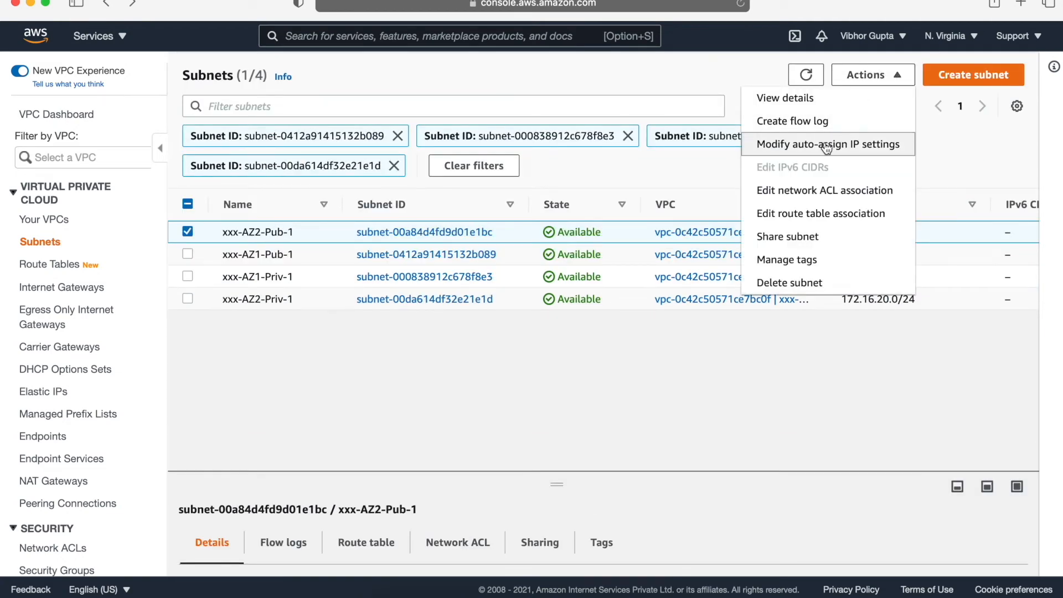
click(828, 145)
click(222, 309)
click(594, 420)
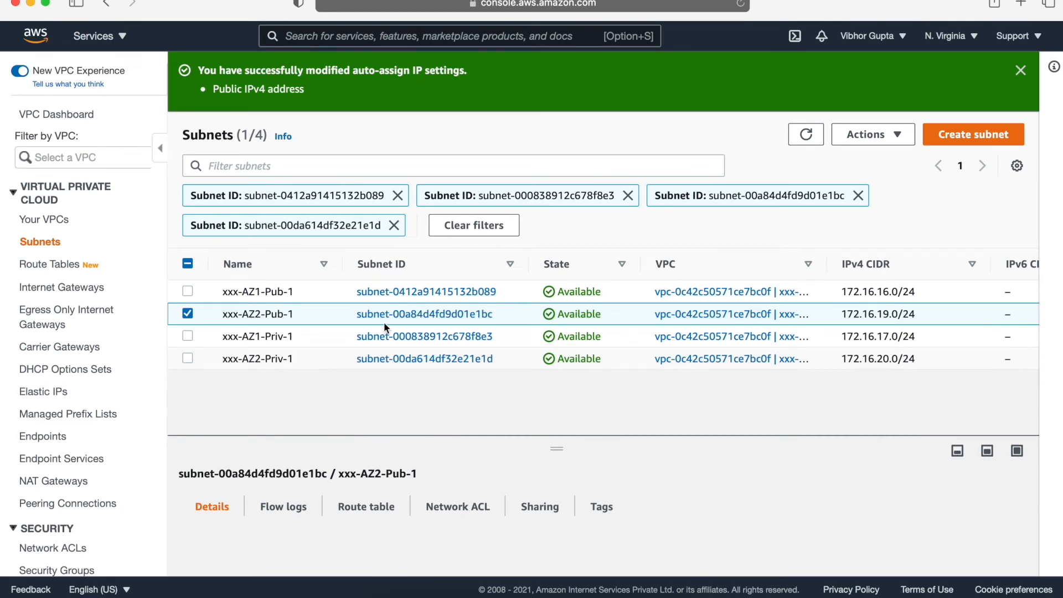
click(188, 313)
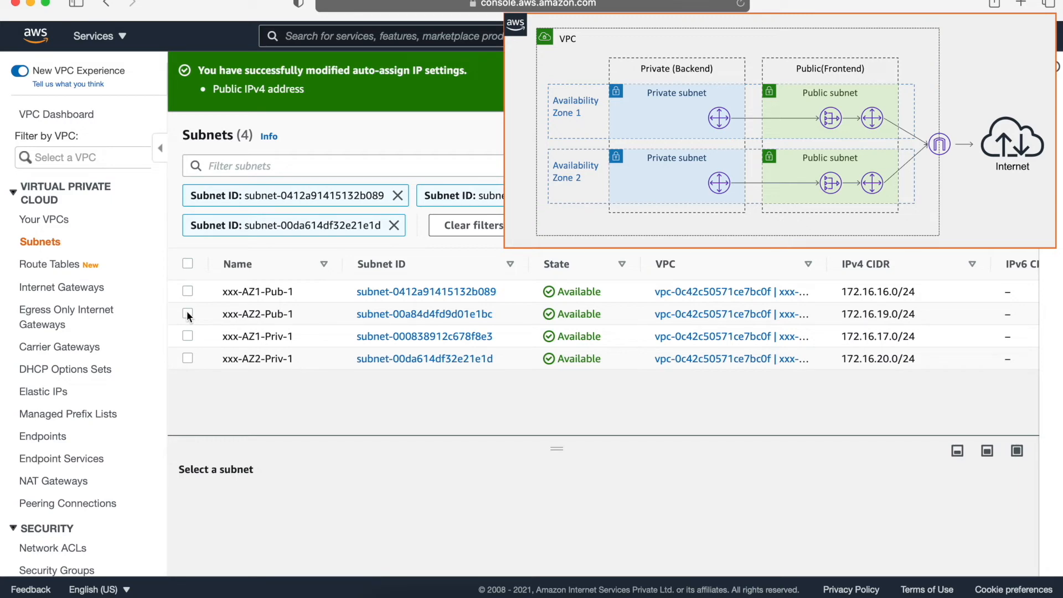
scroll(137, 381, down, 2)
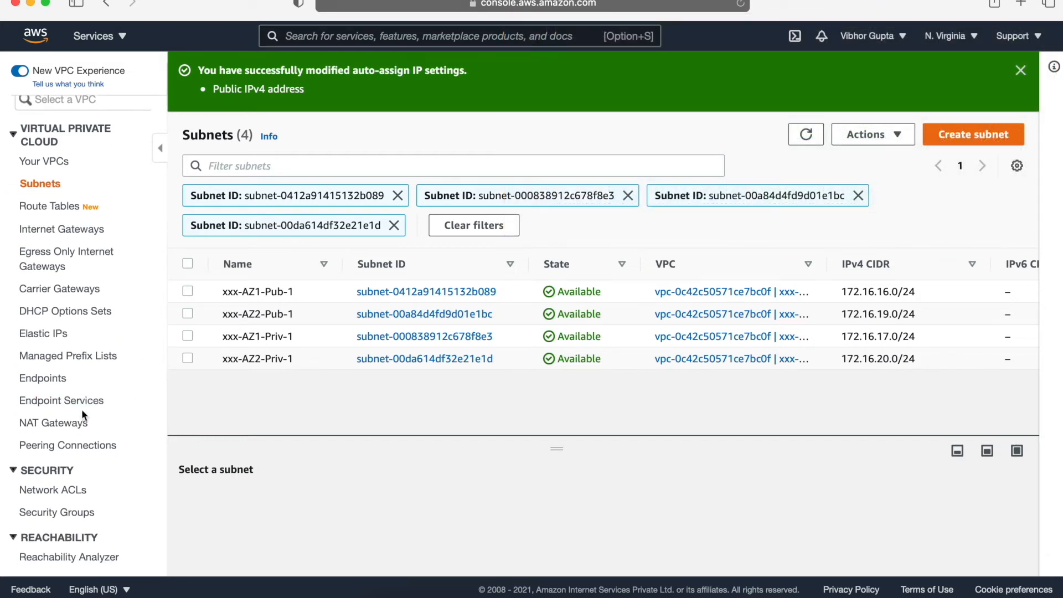
Step: Start a new NAT gateway named xxx-NG-1 and place it in the xxx-AZ1-Pub-1 subnet
click(71, 423)
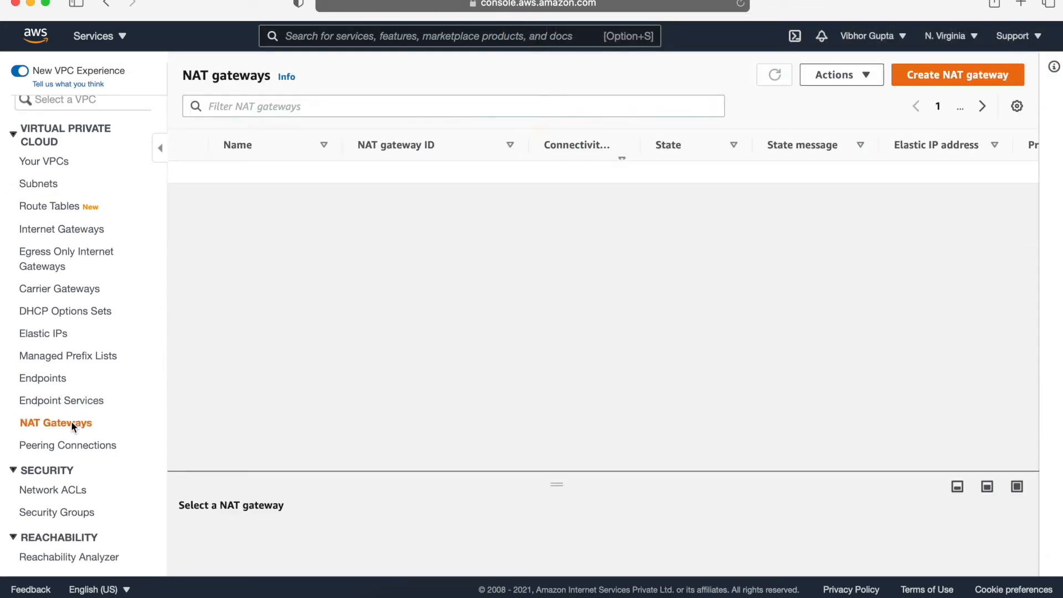
click(959, 76)
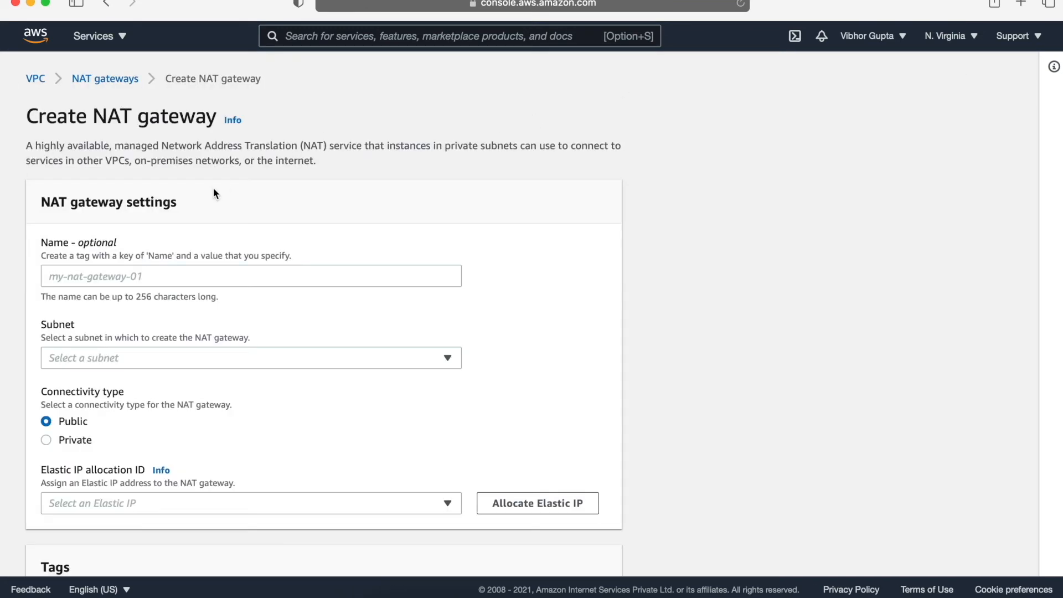
click(138, 276)
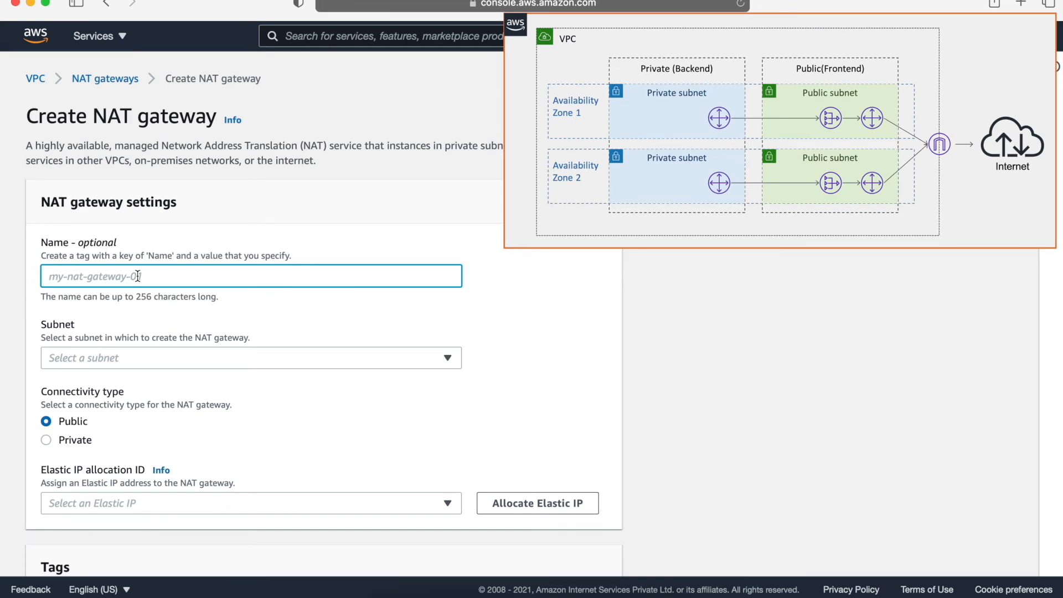
text(x)
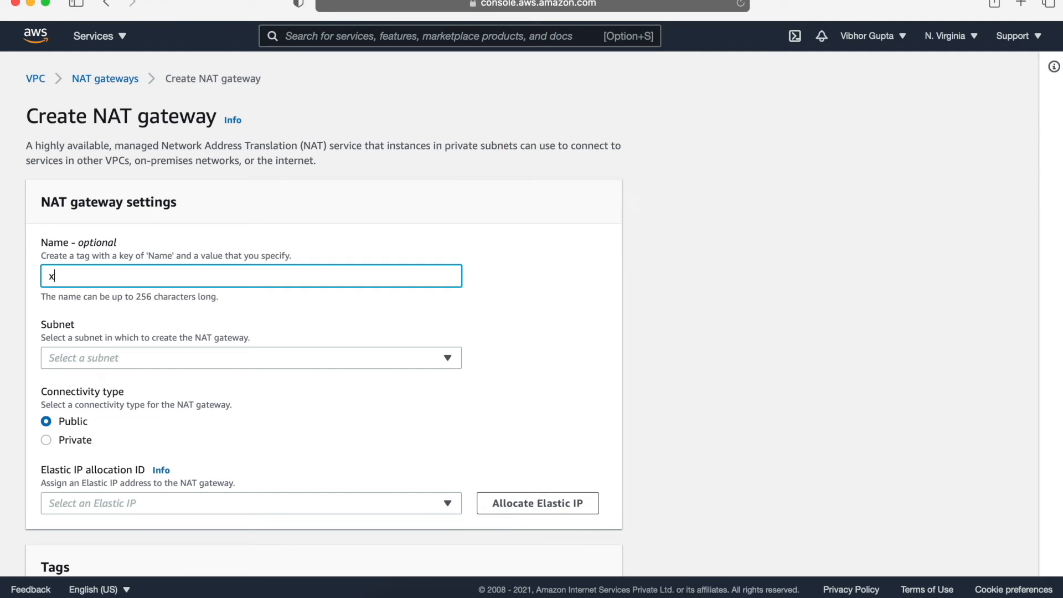
text(xx-NG-1)
click(118, 358)
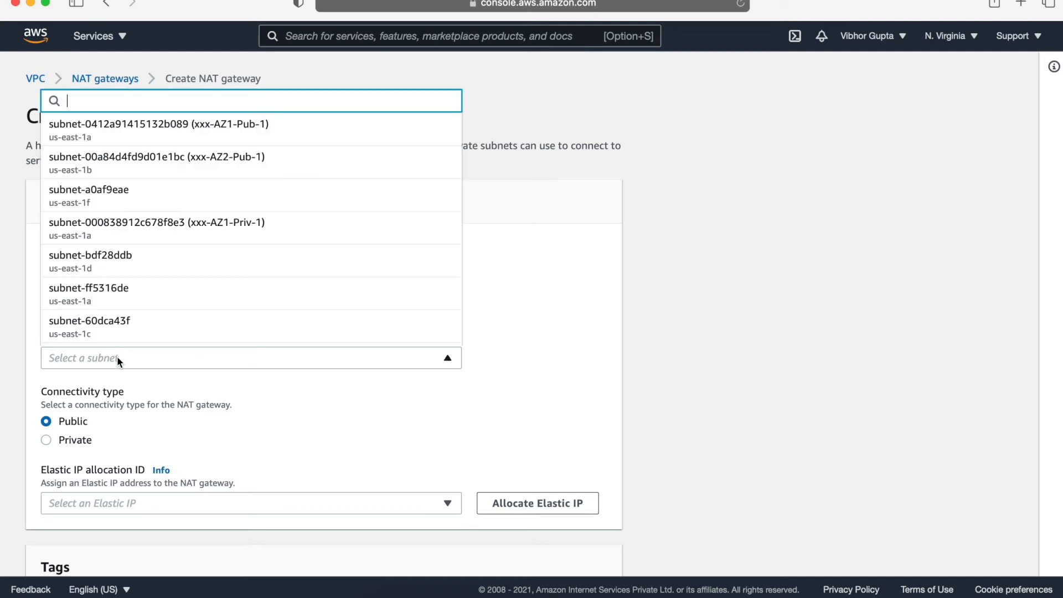
click(246, 134)
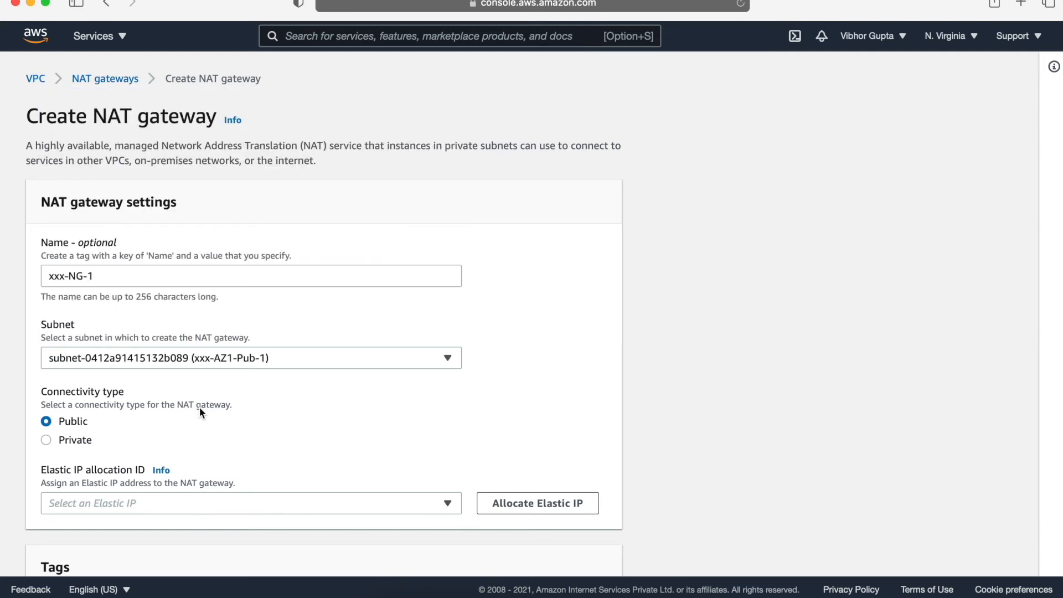
Step: Allocate a new Elastic IP to the xxx-NG-1 gateway and create the gateway
scroll(199, 407, down, 3)
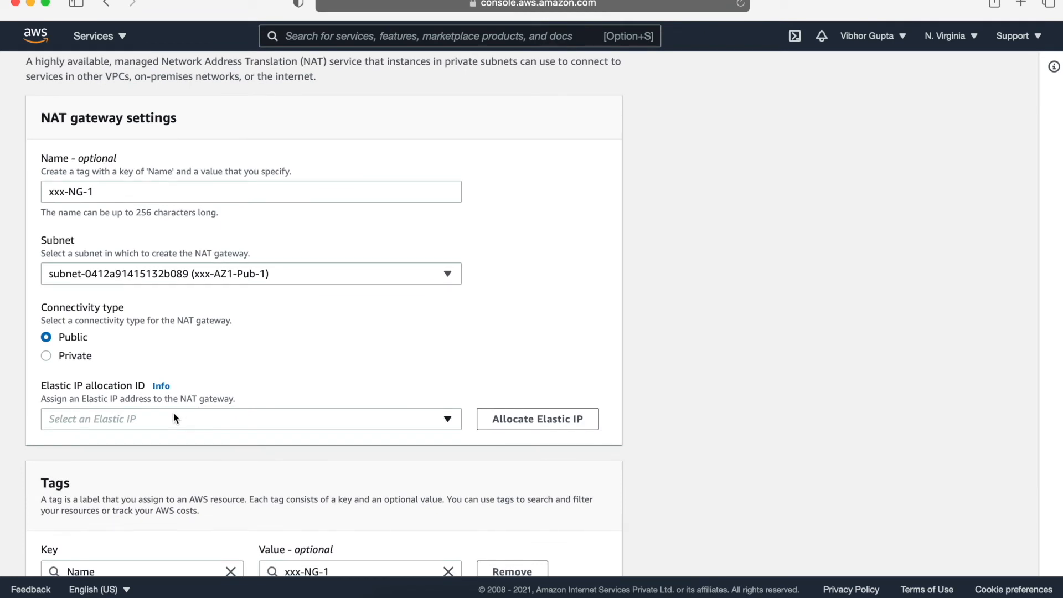
click(173, 418)
click(174, 415)
click(514, 422)
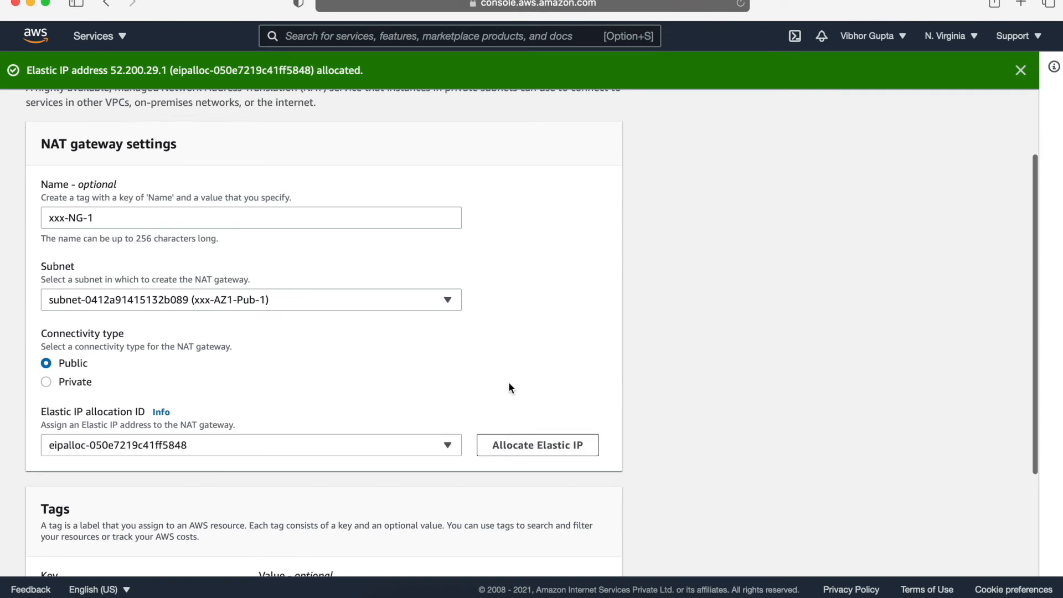
scroll(509, 386, down, 5)
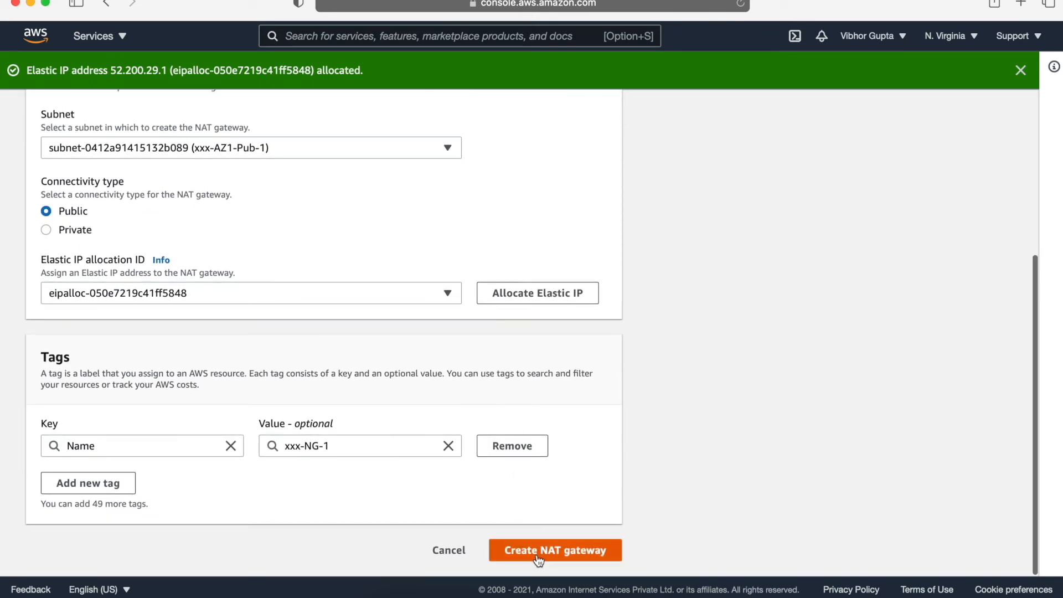
click(538, 552)
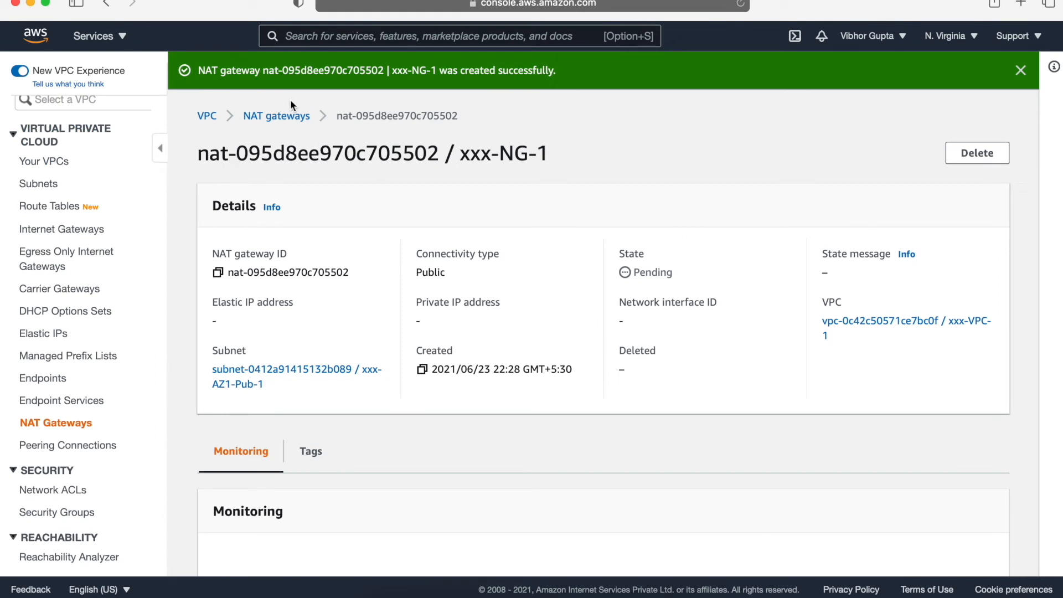
Step: Start a second NAT gateway named xxx-NG-2 and place it in the xxx-AZ2-Pub-1 subnet
click(277, 116)
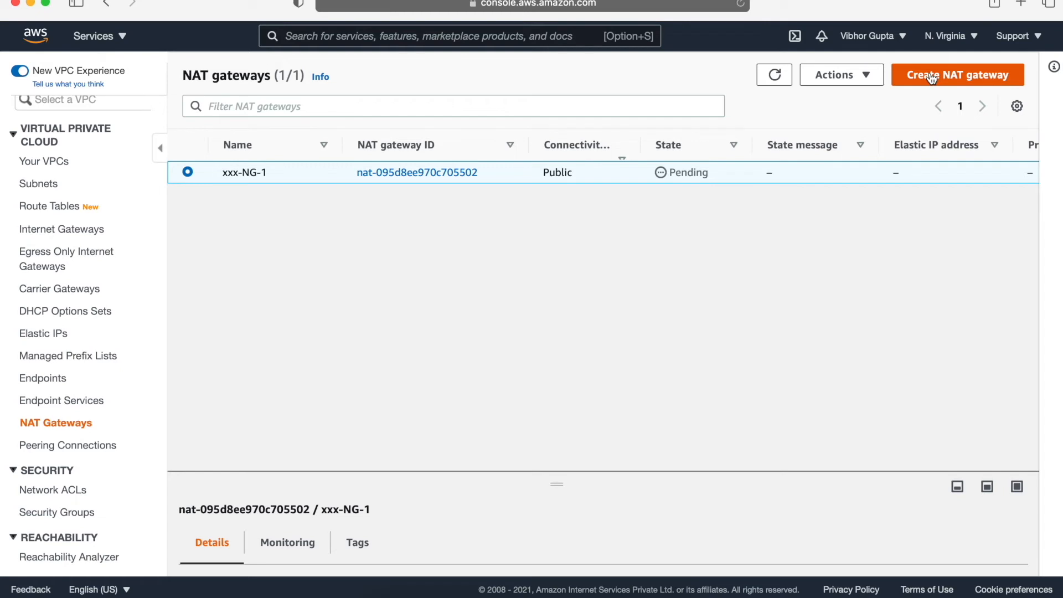
click(932, 76)
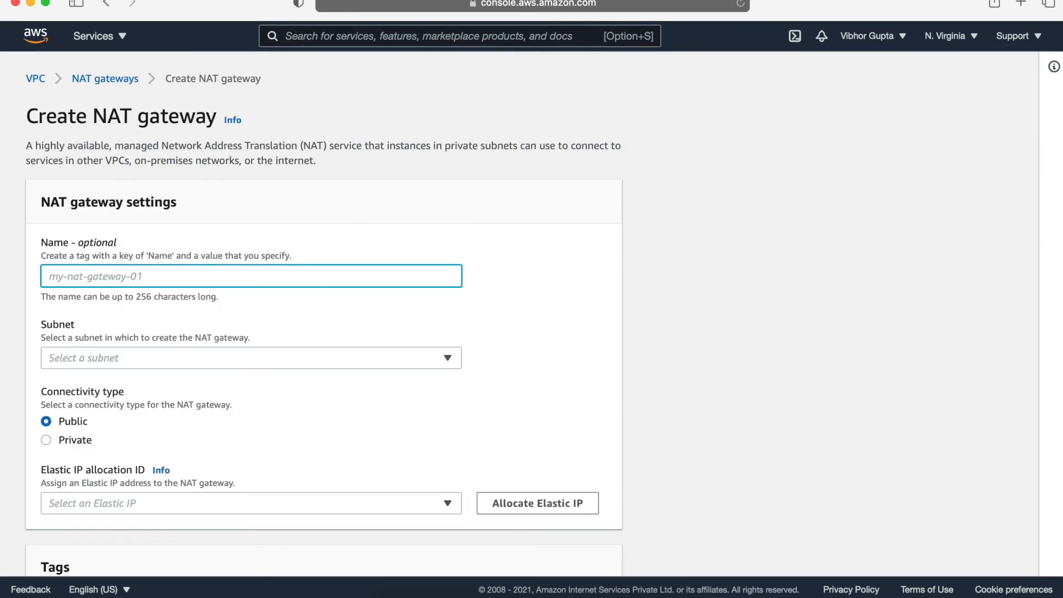
text(xxx-NG-2)
click(131, 358)
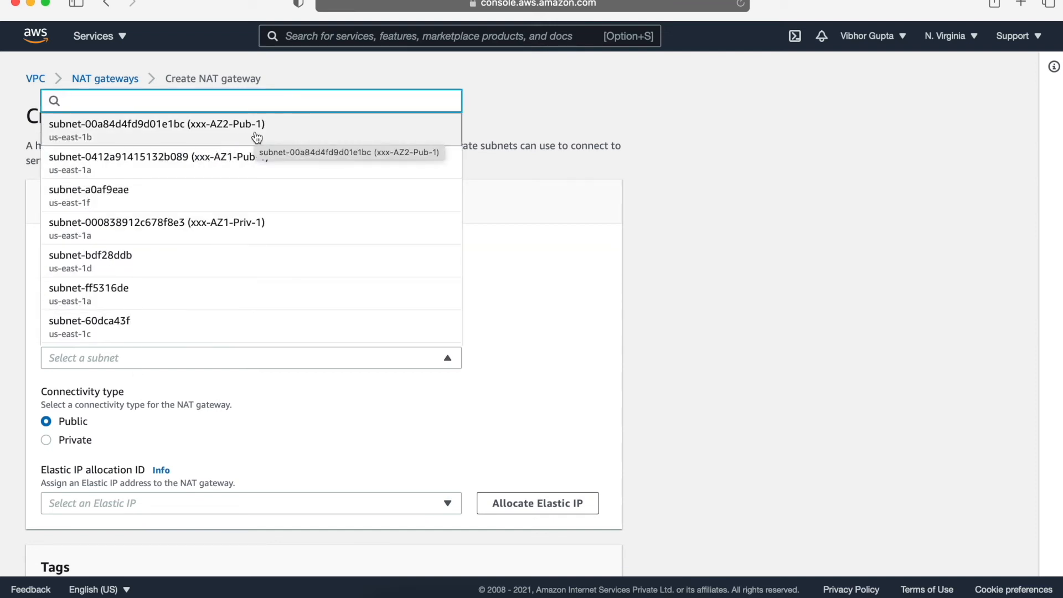
click(233, 141)
Step: Create the xxx-NG-2 gateway with a newly allocated Elastic IP, and view the list of allocated Elastic IP addresses
scroll(178, 359, down, 5)
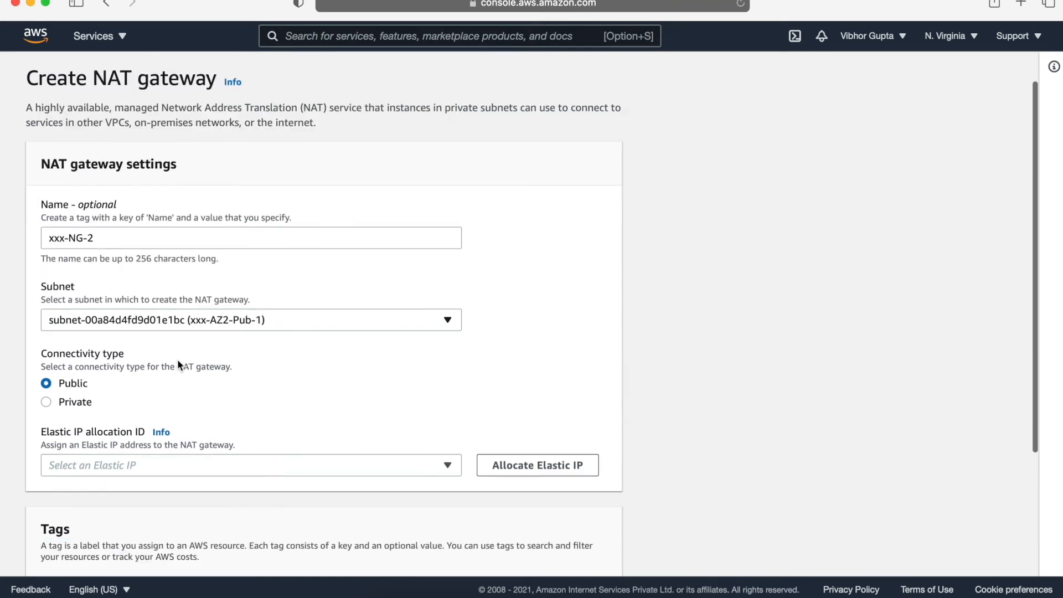
click(533, 306)
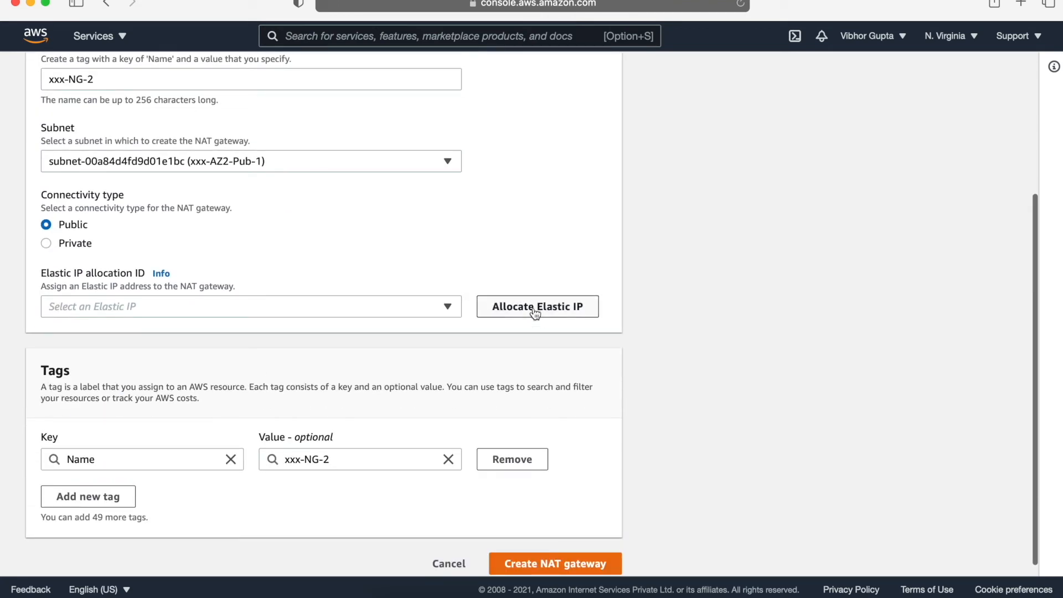
scroll(533, 307, down, 6)
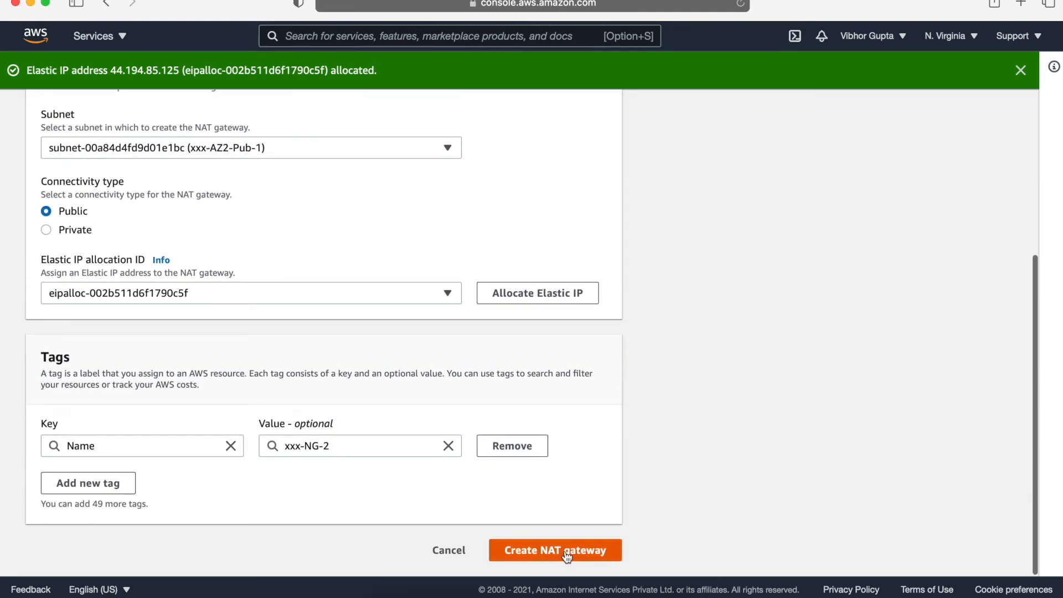
click(566, 554)
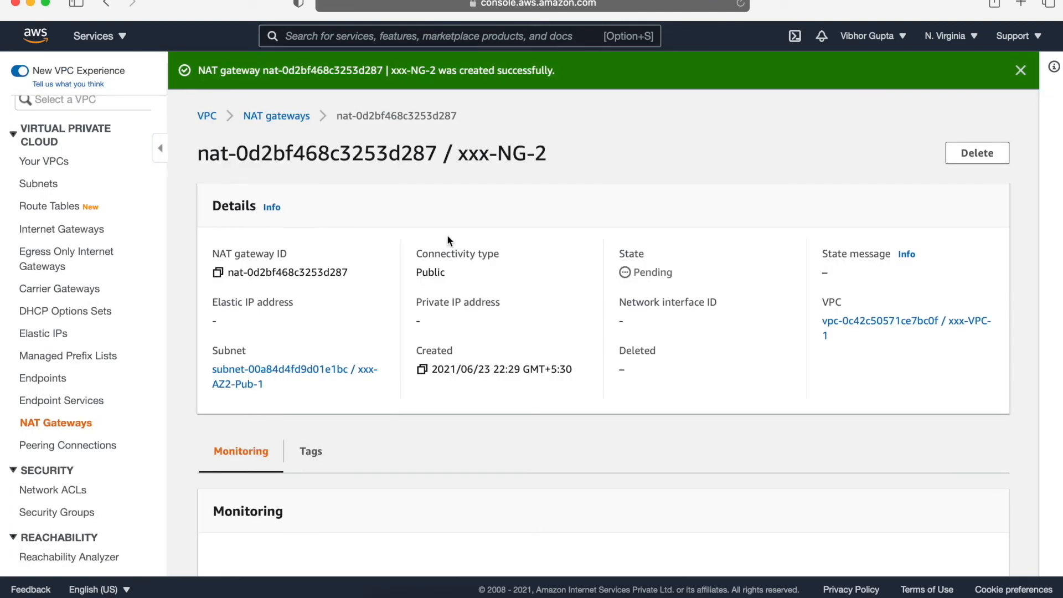
click(282, 116)
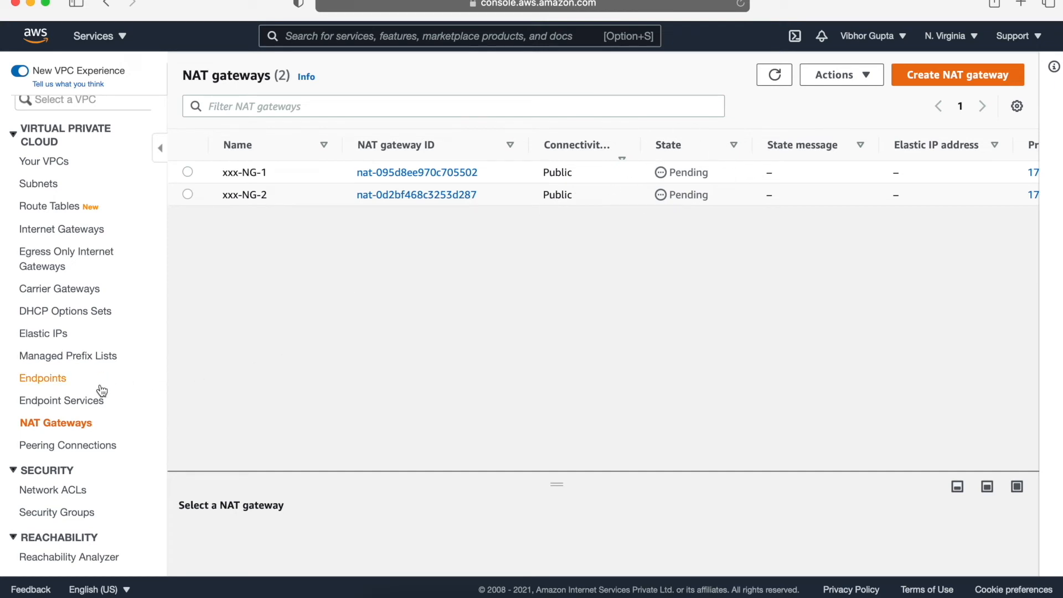
click(44, 334)
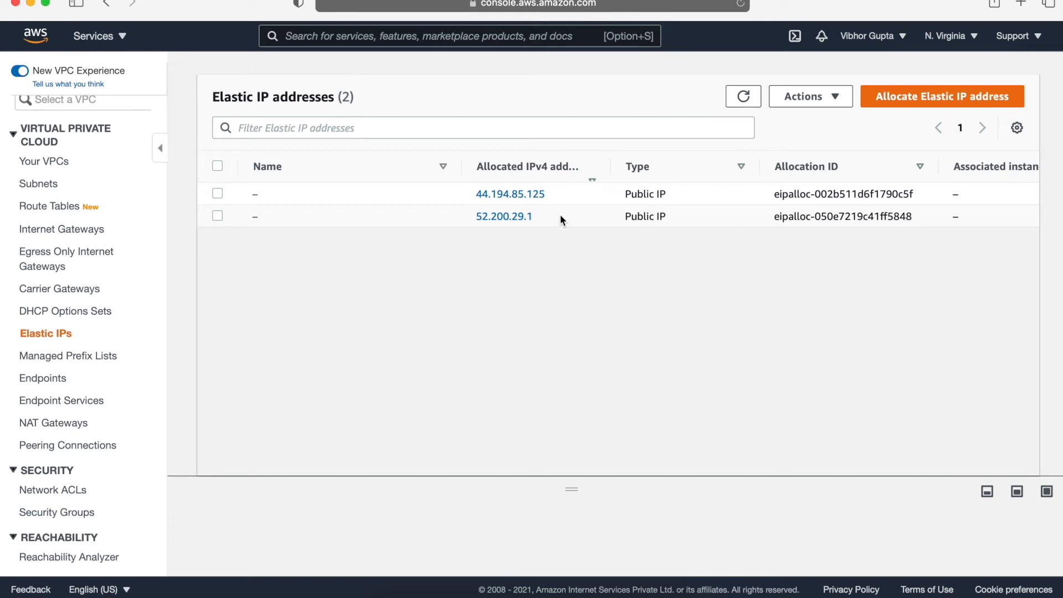
Step: Create a route table named xxx-AZ1-Pub-1 in the xxx-VPC-1 VPC
click(71, 208)
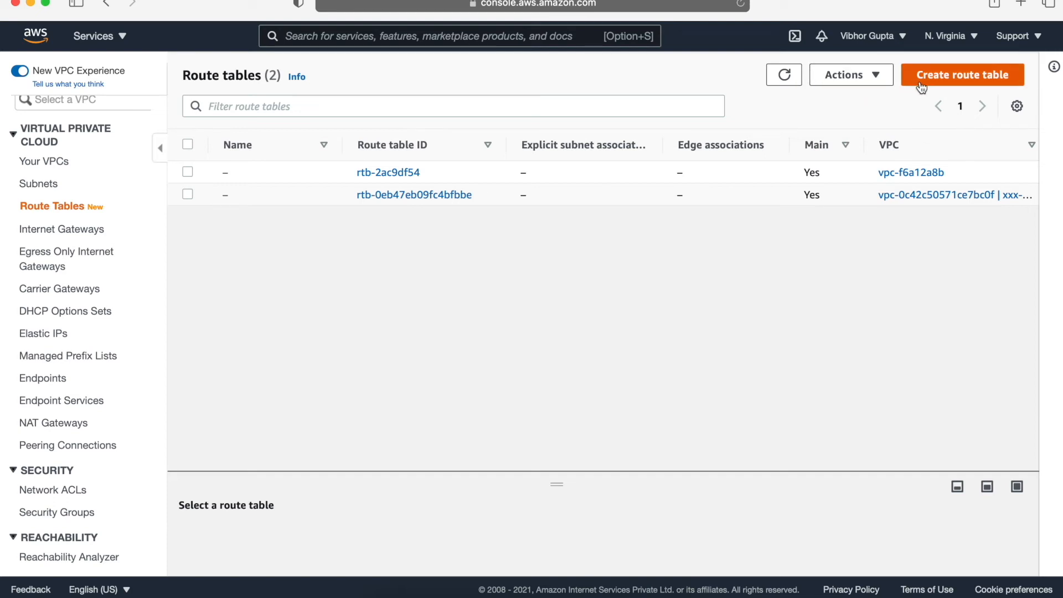
click(936, 78)
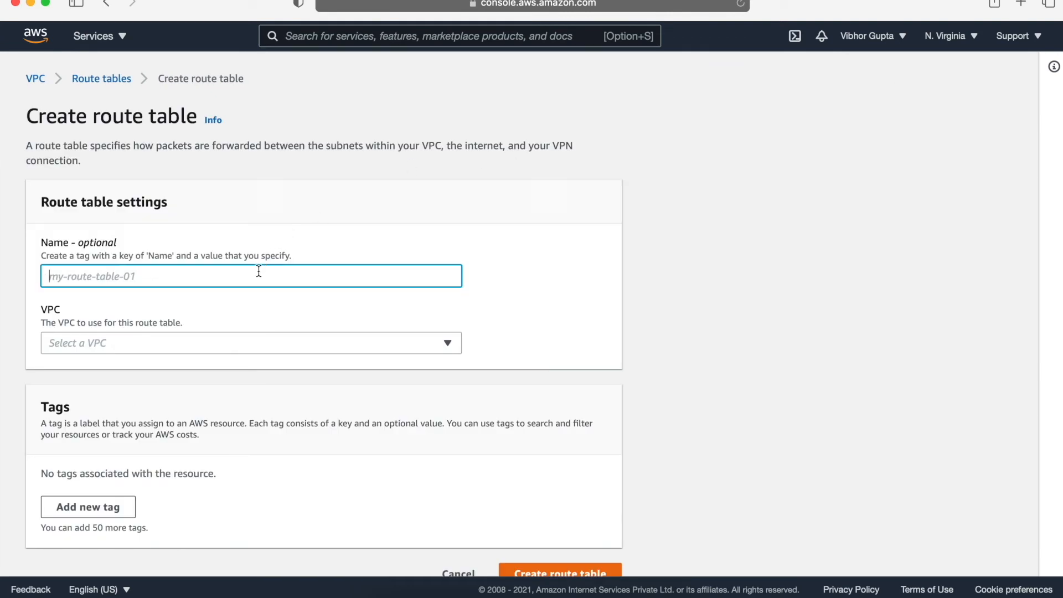
text(xxx-A)
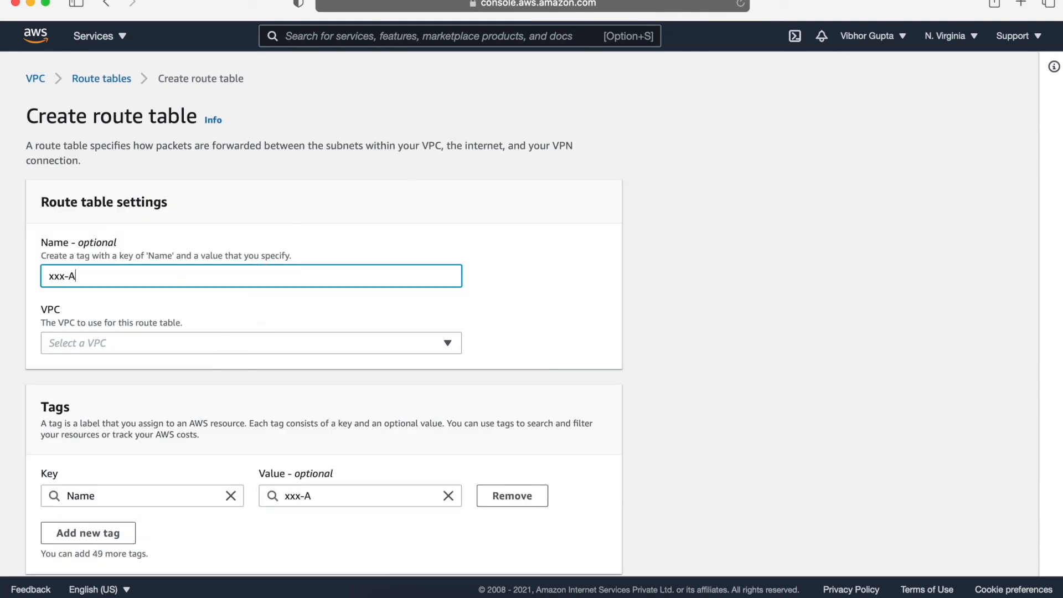
text(Z1-Pub-1)
scroll(532, 315, down, 2)
click(231, 297)
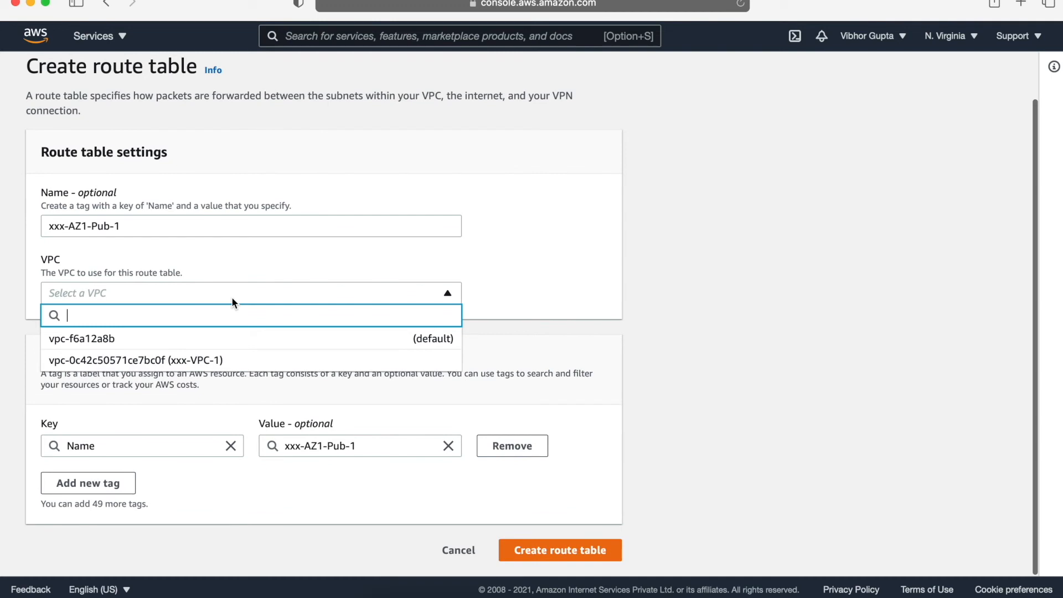
click(195, 361)
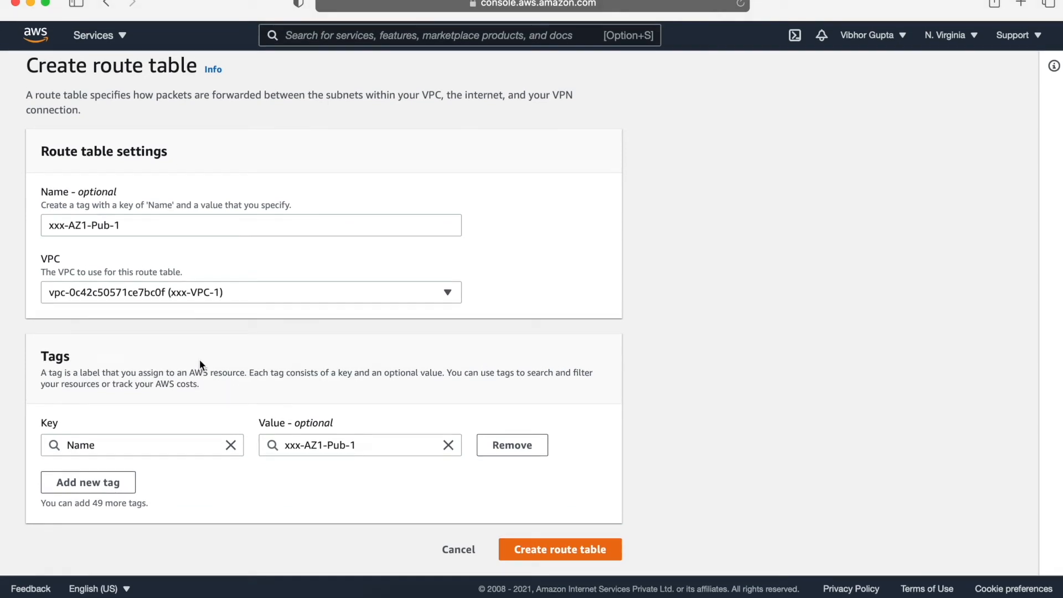
click(554, 557)
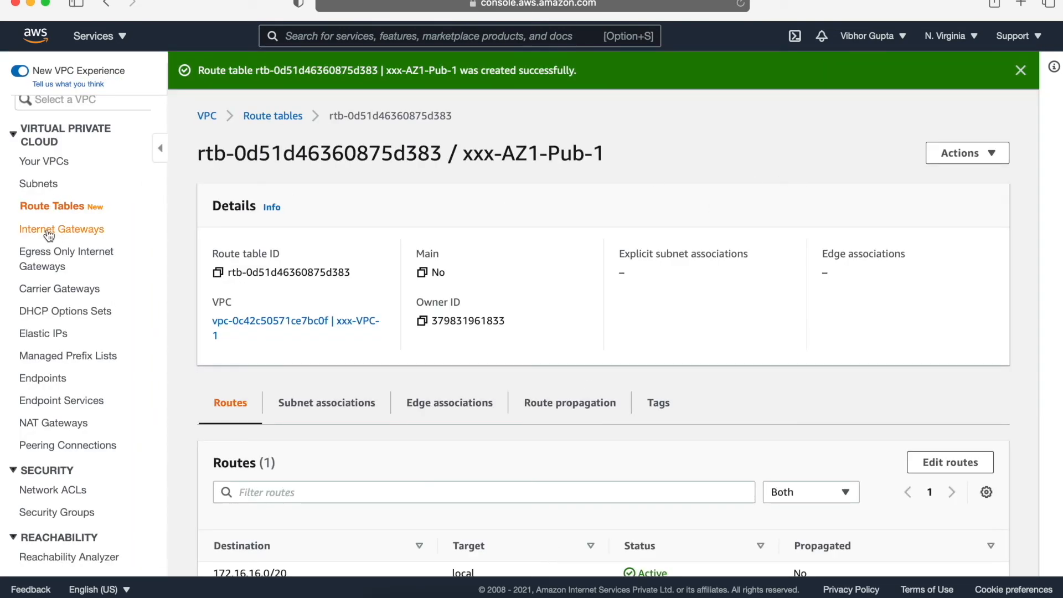
Step: Create a route table named xxx-AZ2-Pub-1 in the xxx-VPC-1 VPC
click(55, 210)
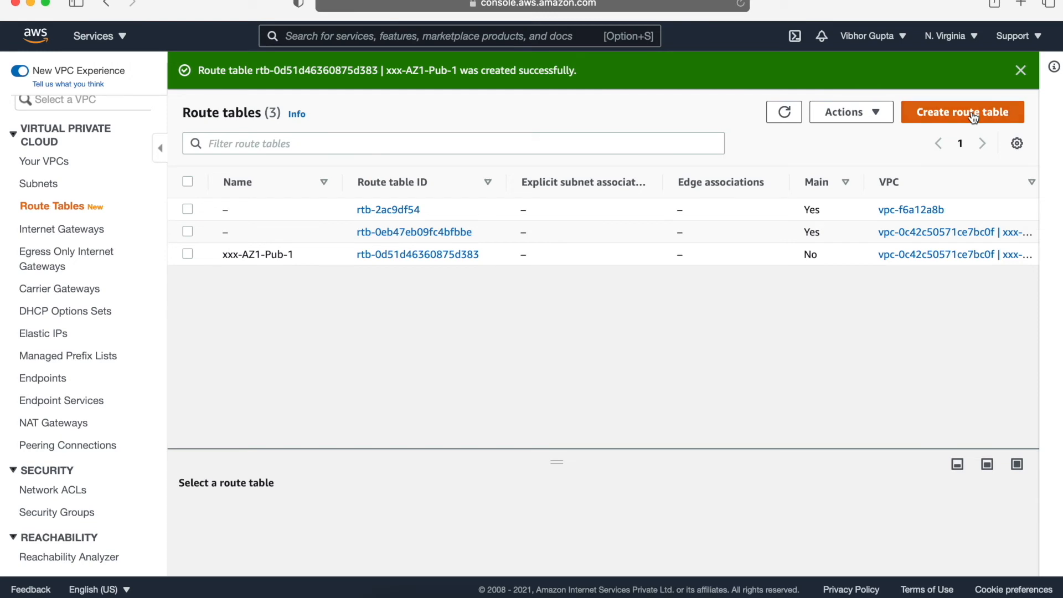
click(972, 117)
text(xxx-AZ)
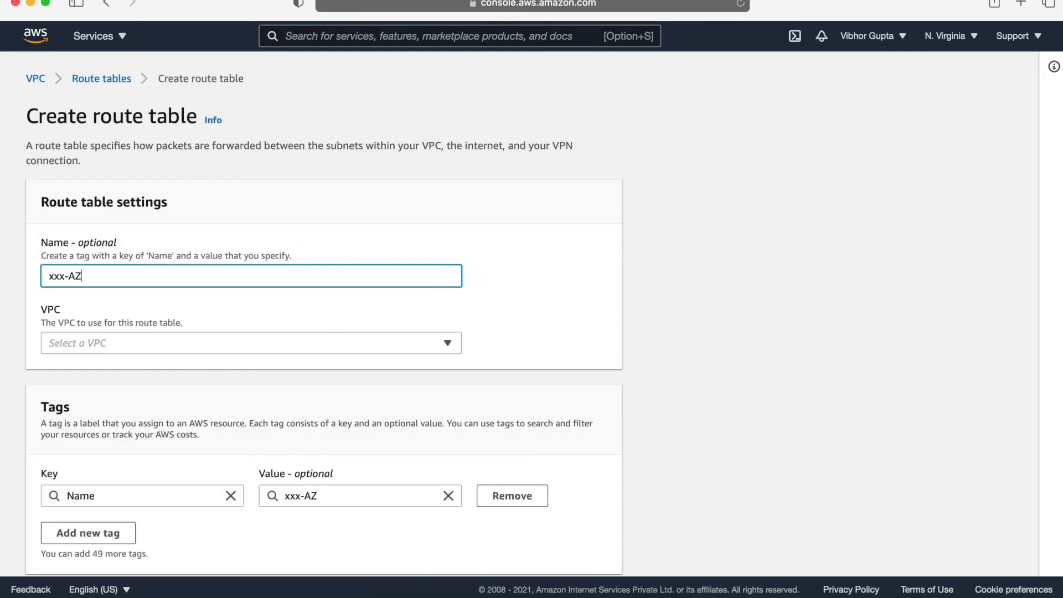
text(2-Pub-1)
click(183, 343)
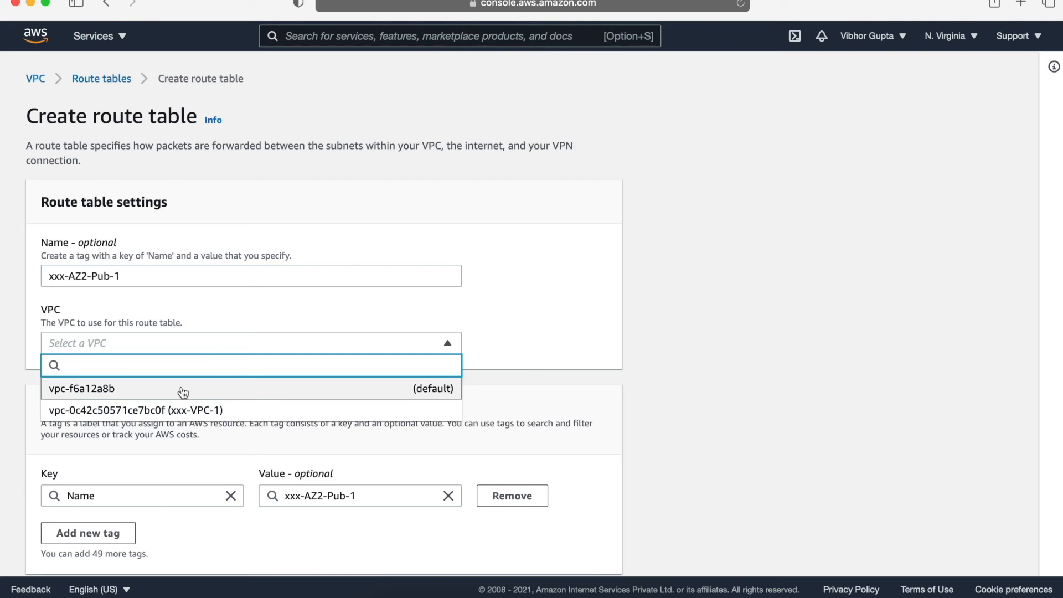
click(178, 408)
scroll(178, 408, down, 2)
click(544, 545)
Step: Create a route table named xxx-AZ1-Priv-1 in the xxx-VPC-1 VPC
click(80, 208)
click(967, 114)
click(204, 275)
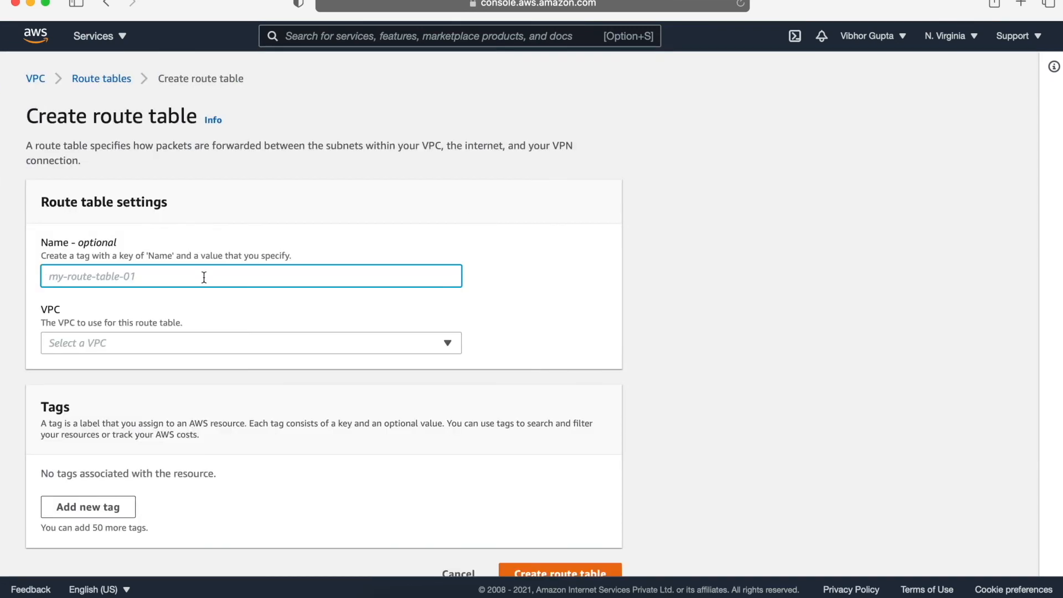
text(xxx-AZ1-Priv-1)
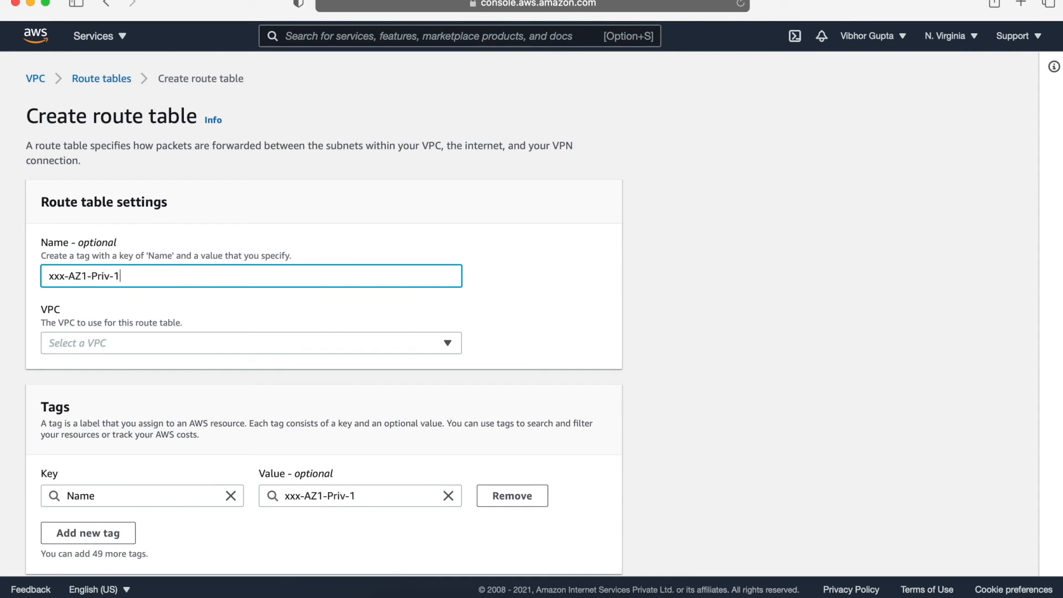
click(129, 343)
click(129, 410)
scroll(505, 480, down, 2)
click(523, 547)
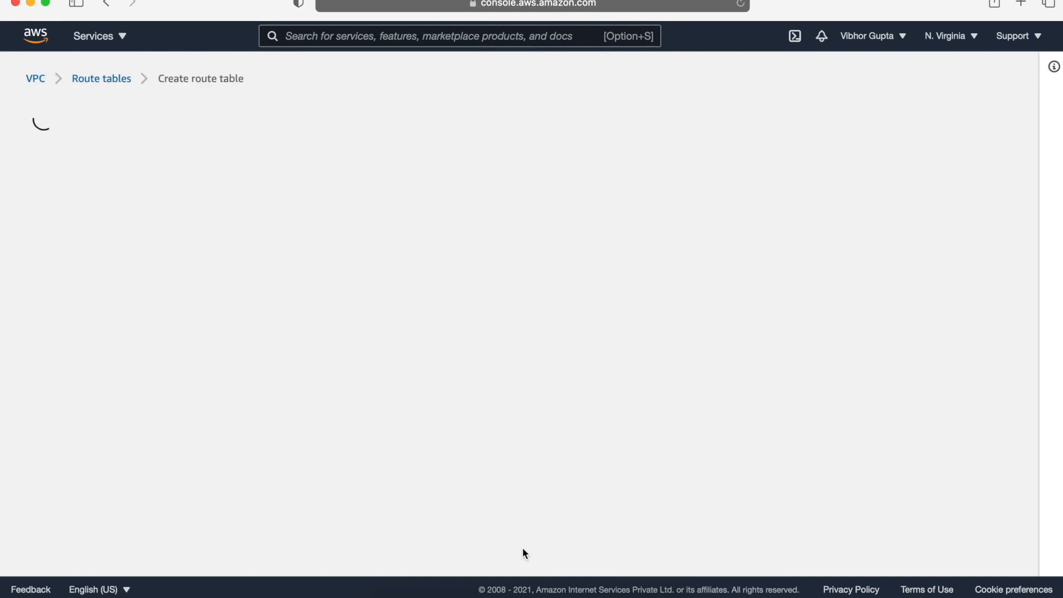
Step: Create a route table named xxx-AZ2-Priv-1 in the xxx-VPC-1 VPC and return to the route table list
click(70, 206)
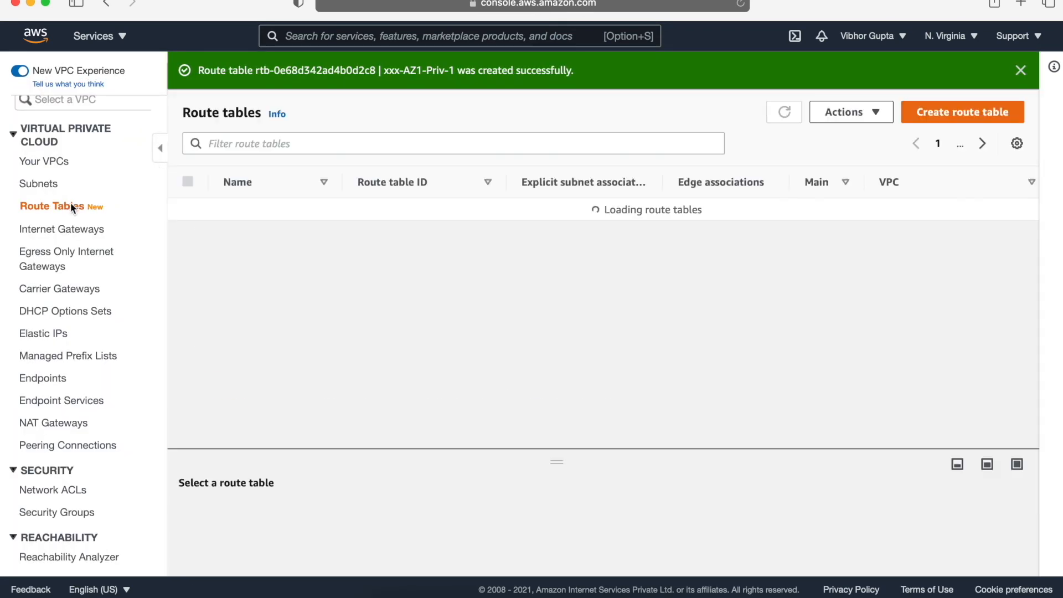
click(961, 112)
text(xxx-AZ2-Priv-)
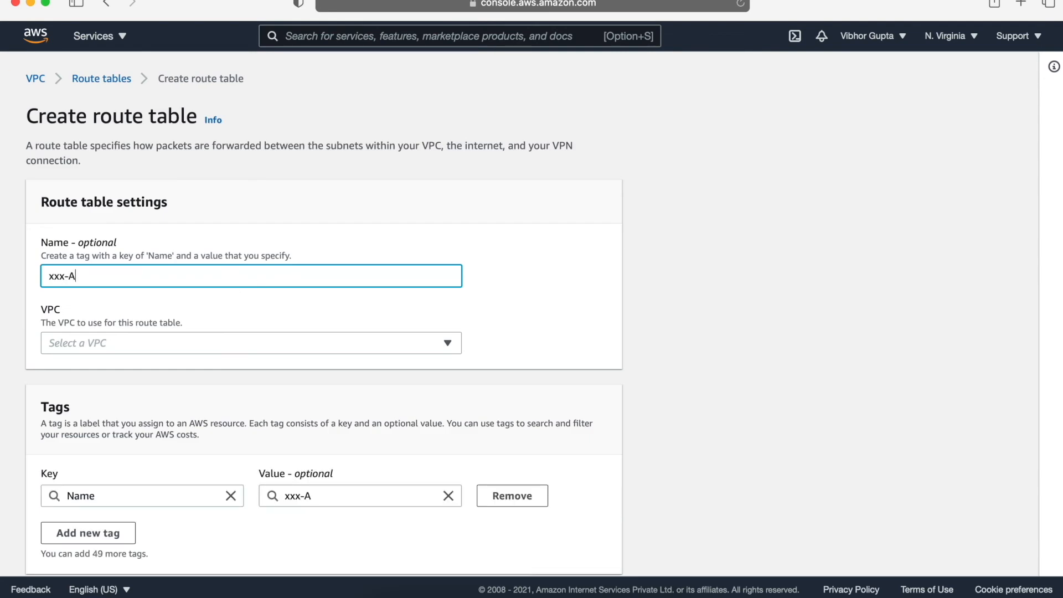
click(186, 342)
click(171, 406)
scroll(172, 403, down, 1)
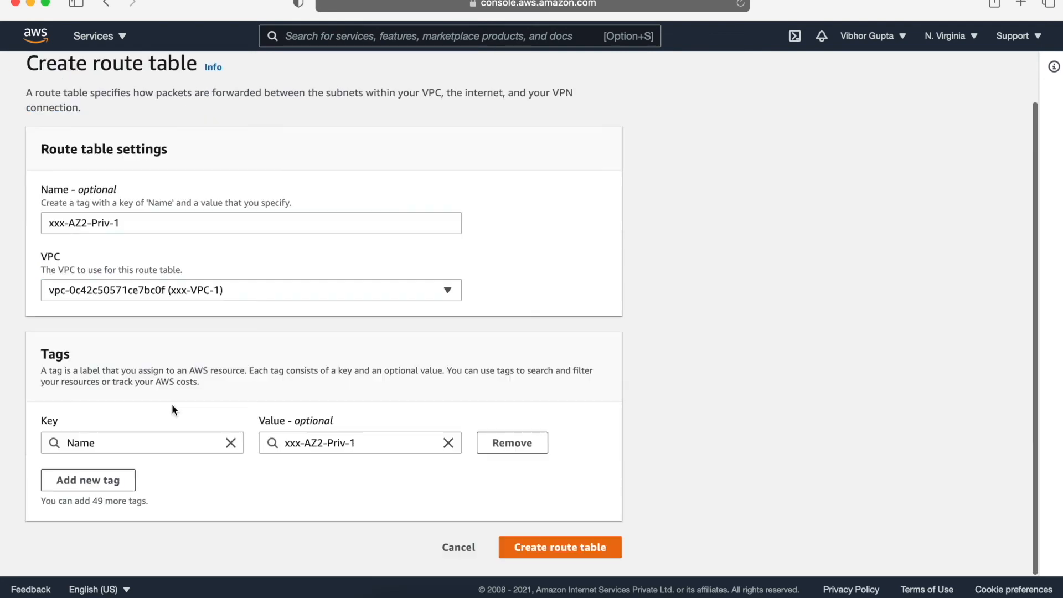
click(538, 547)
click(64, 209)
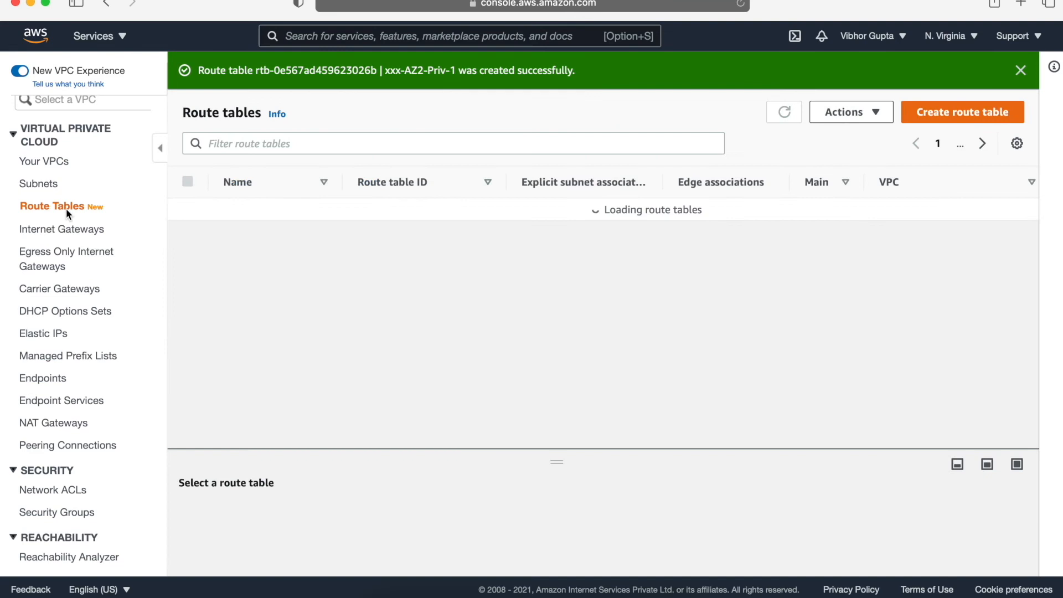
Step: Sort the route tables by name and associate the xxx-AZ1-Pub-1 subnet with the xxx-AZ1-Pub-1 route table
click(313, 185)
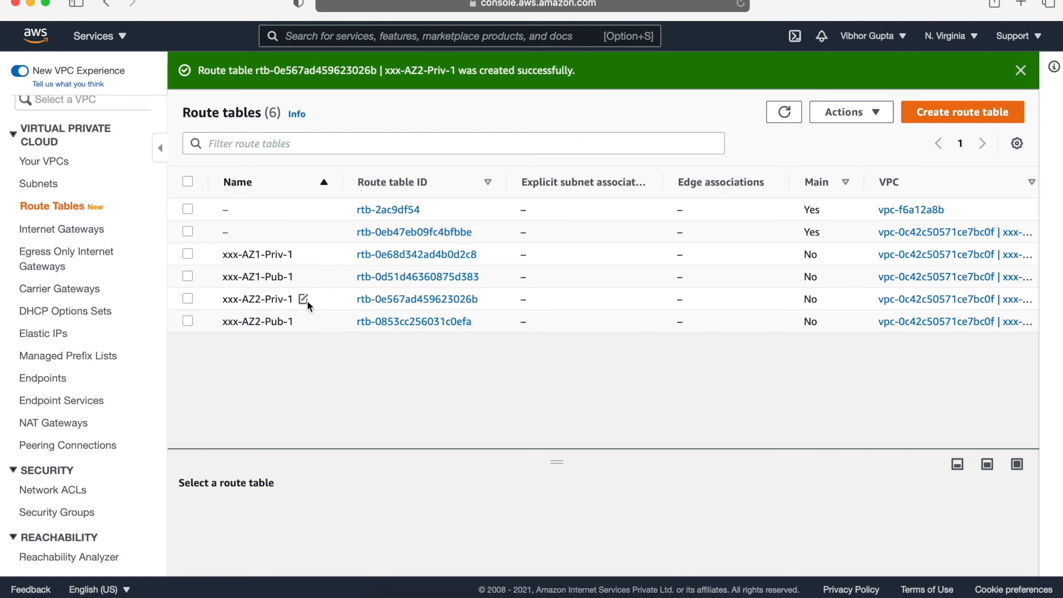
click(323, 277)
scroll(323, 279, down, 1)
click(388, 523)
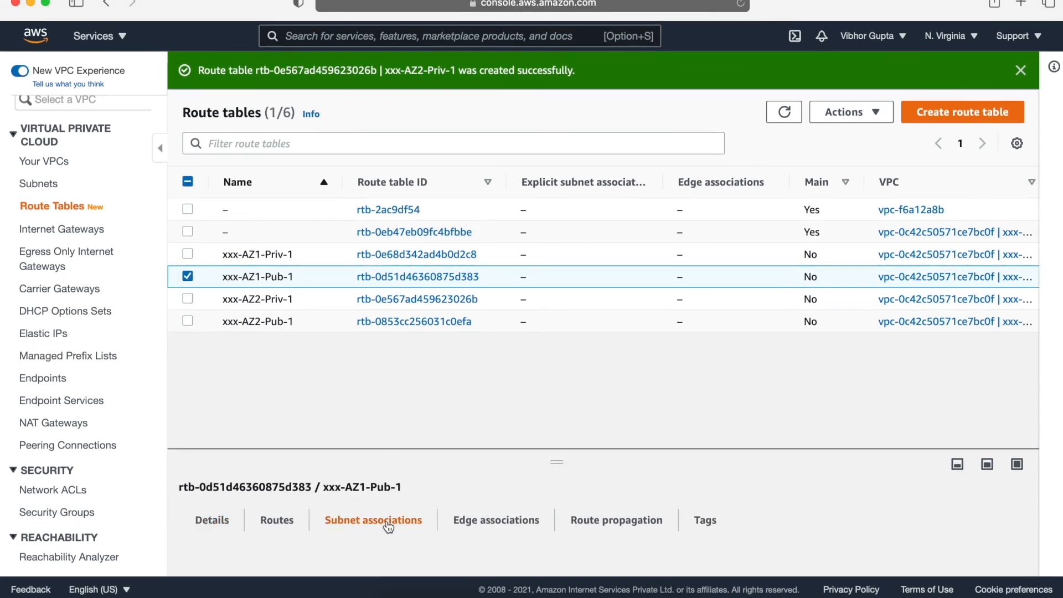
drag(560, 464, 576, 355)
scroll(570, 448, down, 1)
scroll(537, 478, up, 1)
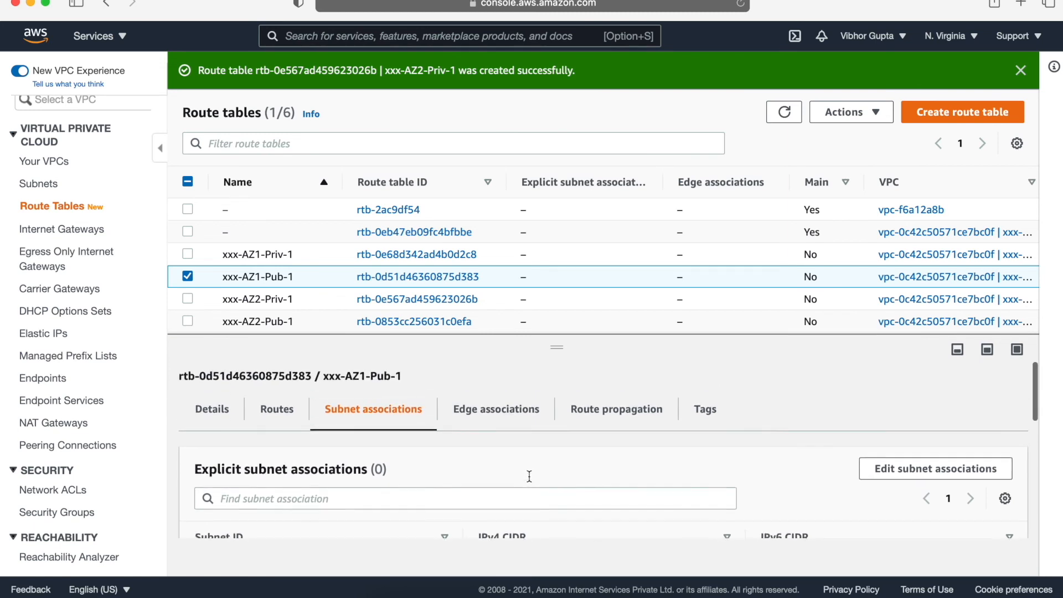
click(928, 469)
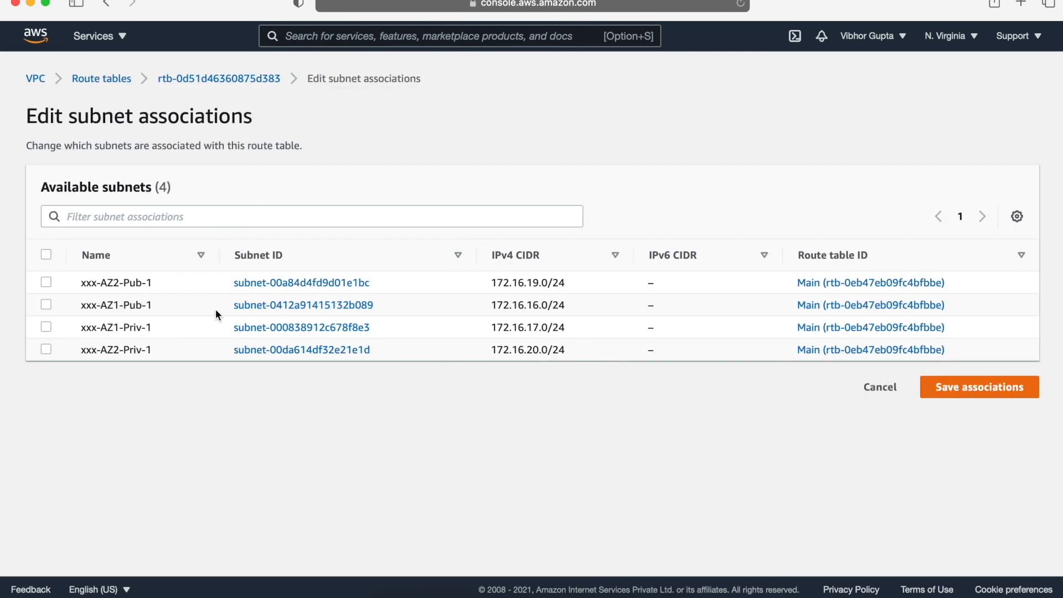
click(47, 305)
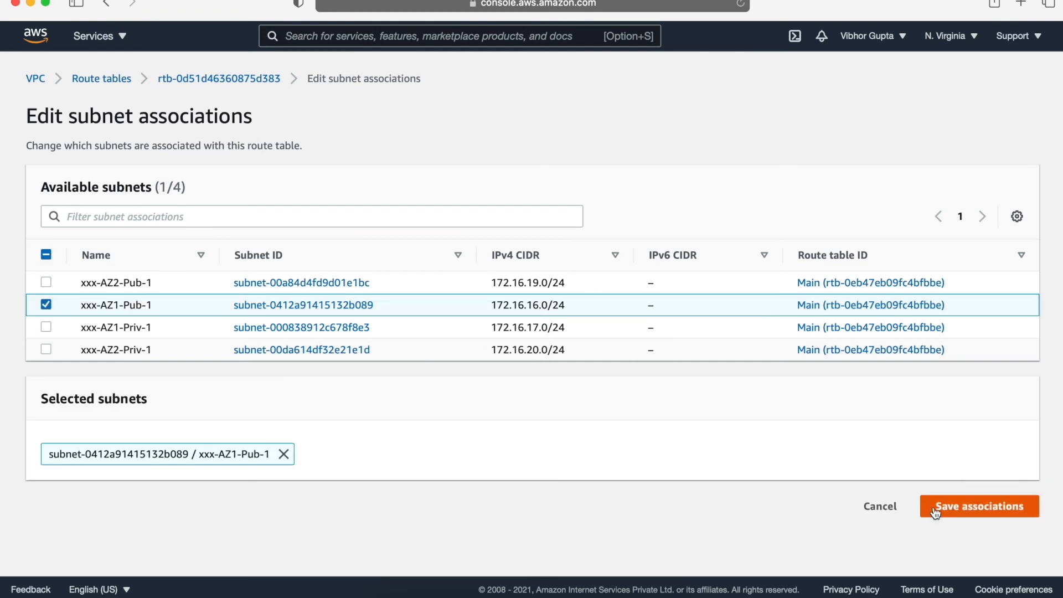
click(970, 504)
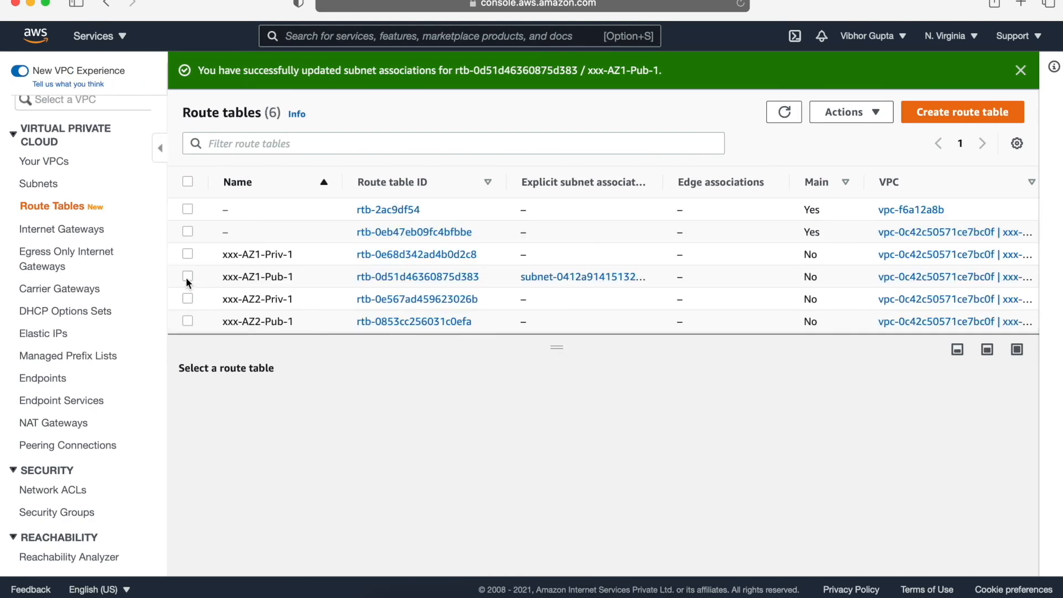
Step: Add a route for 0.0.0.0/0 targeting the internet gateway xxx-ig-1 to the xxx-AZ1-Pub-1 route table and save it
click(187, 279)
scroll(326, 426, down, 2)
scroll(327, 427, up, 2)
click(277, 404)
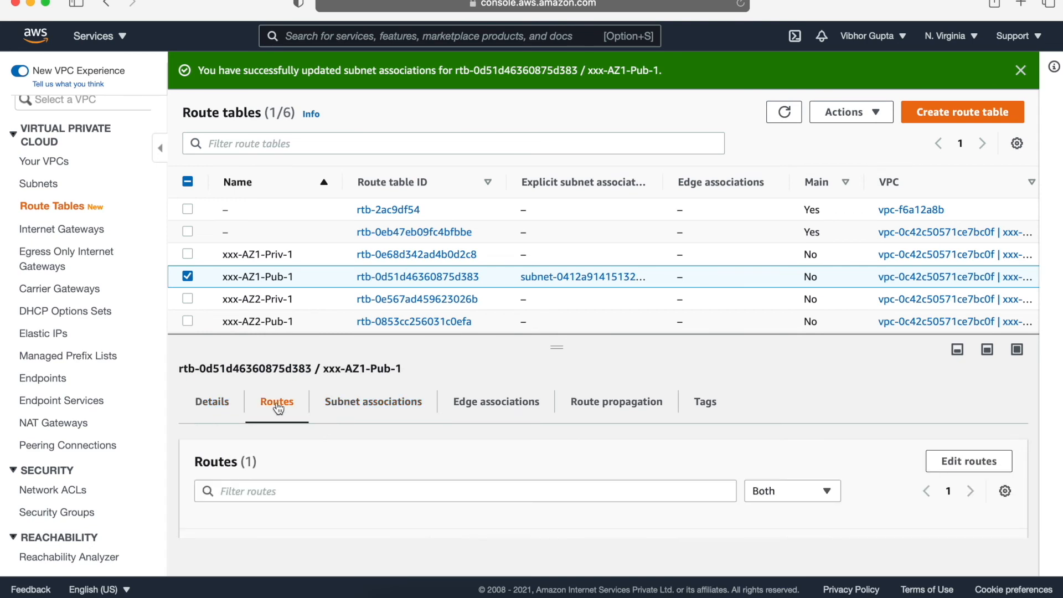
scroll(351, 483, down, 3)
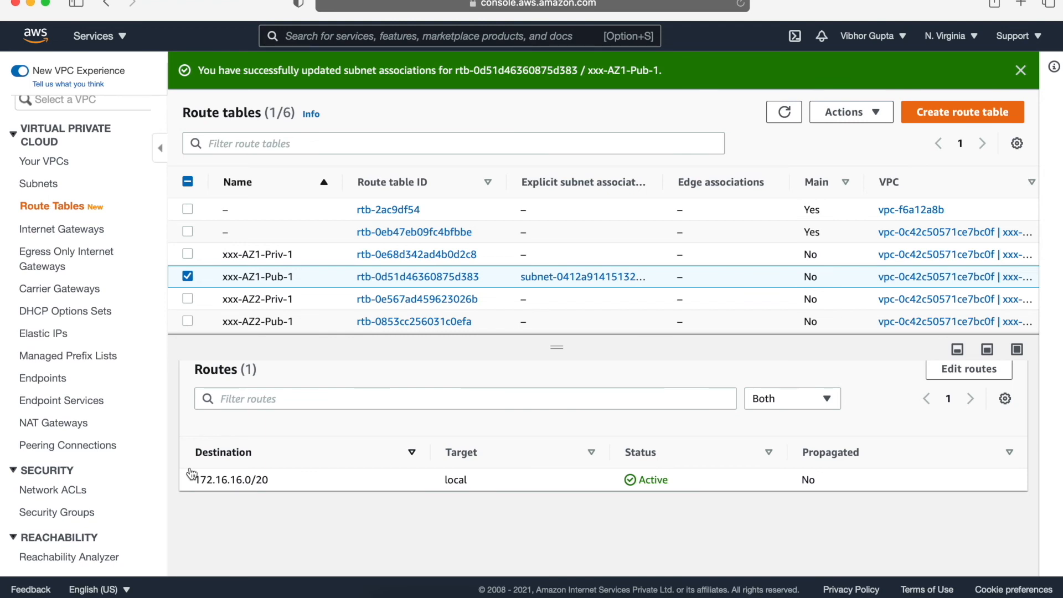
click(957, 374)
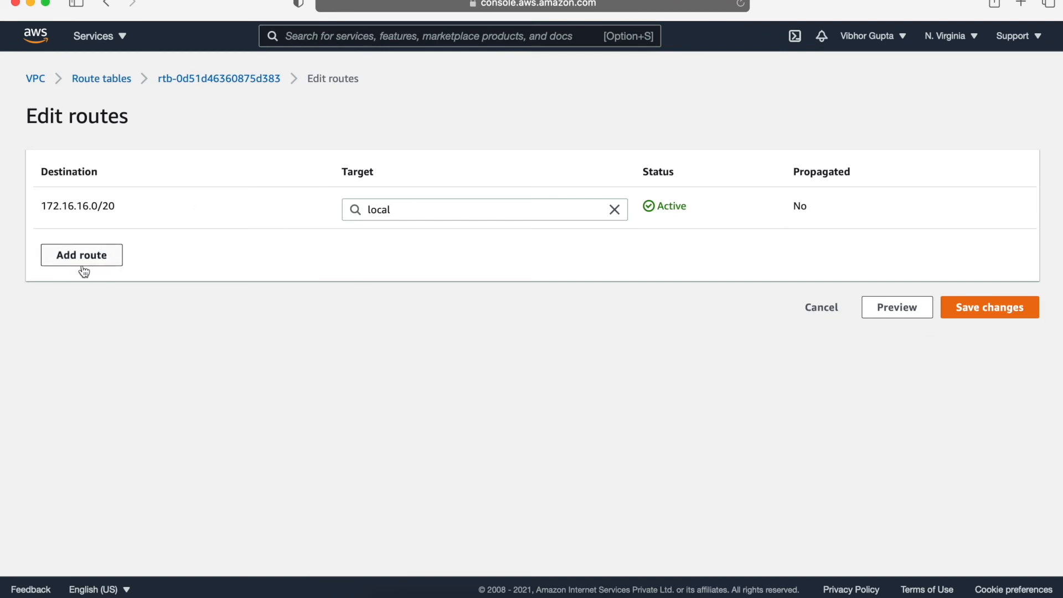
click(83, 256)
click(124, 254)
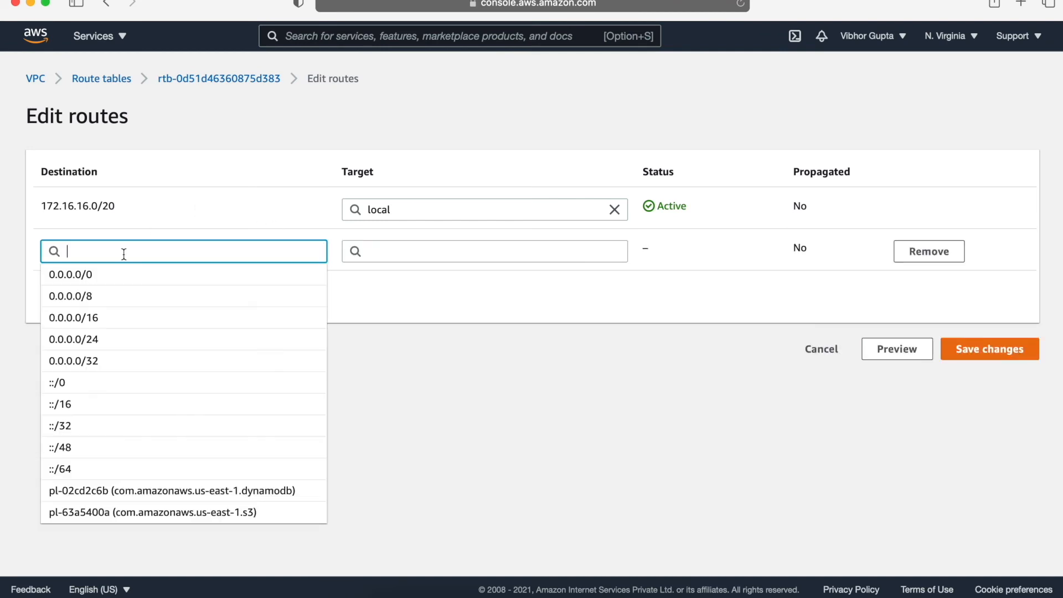
click(107, 275)
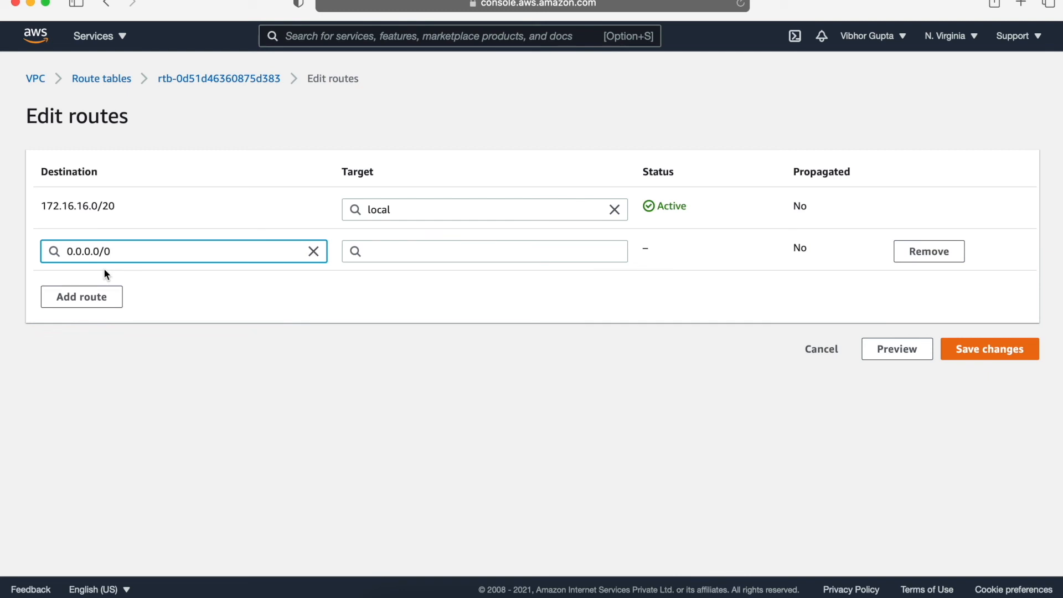
click(411, 249)
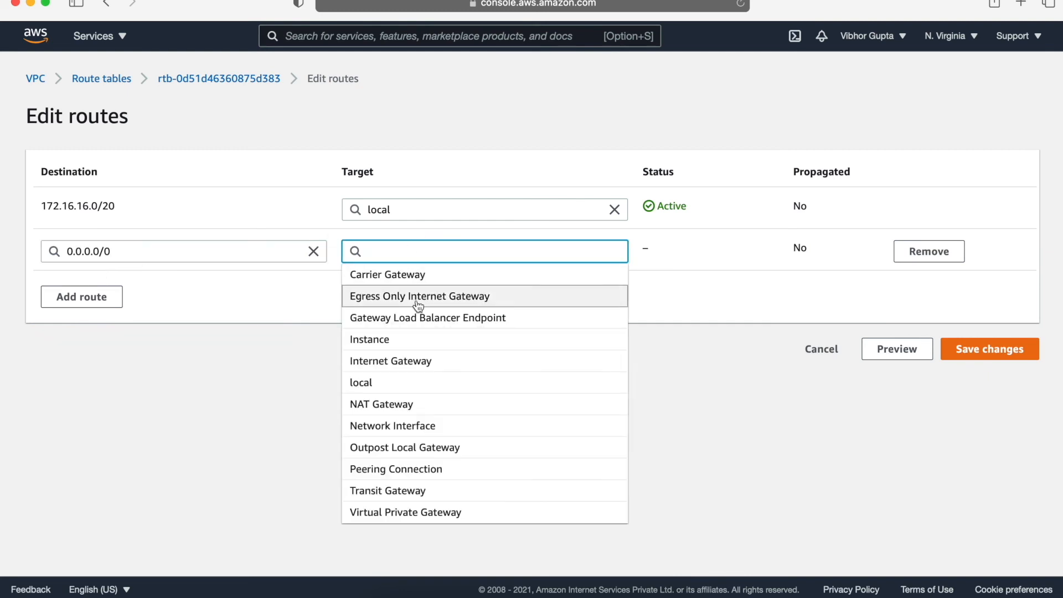
click(408, 361)
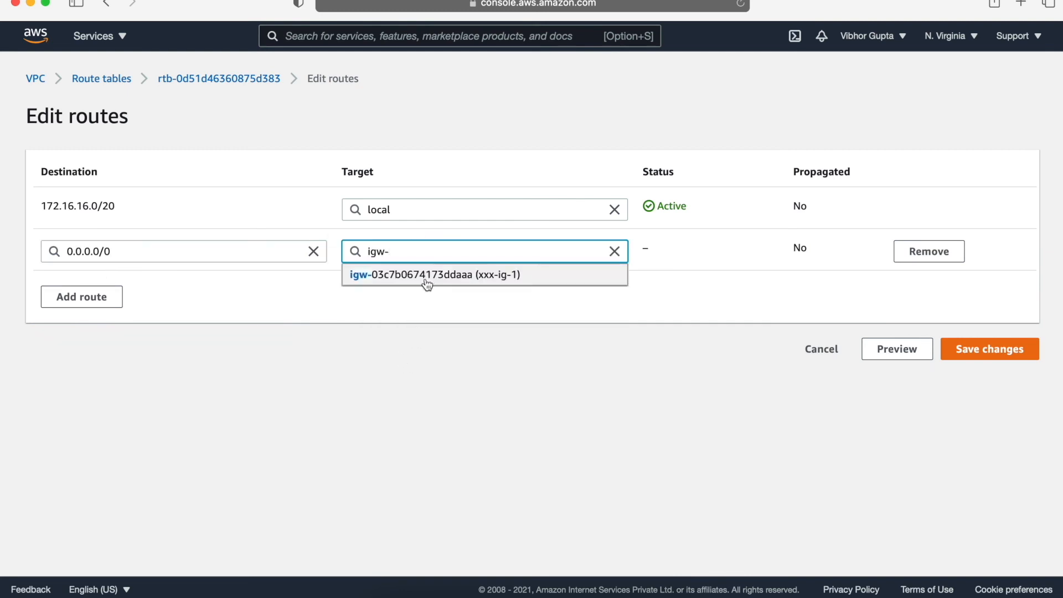
click(427, 275)
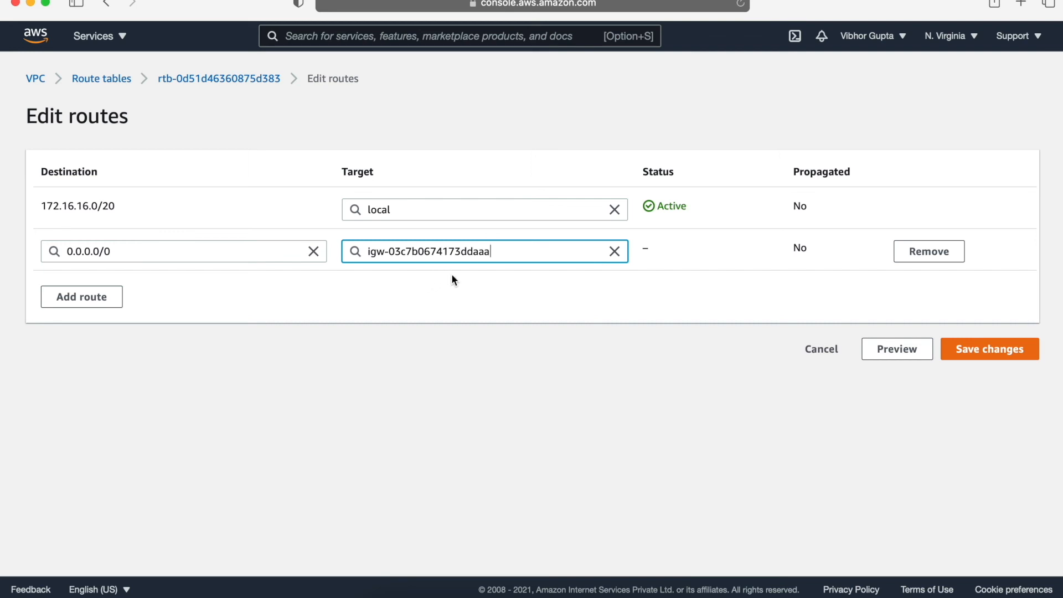
click(978, 346)
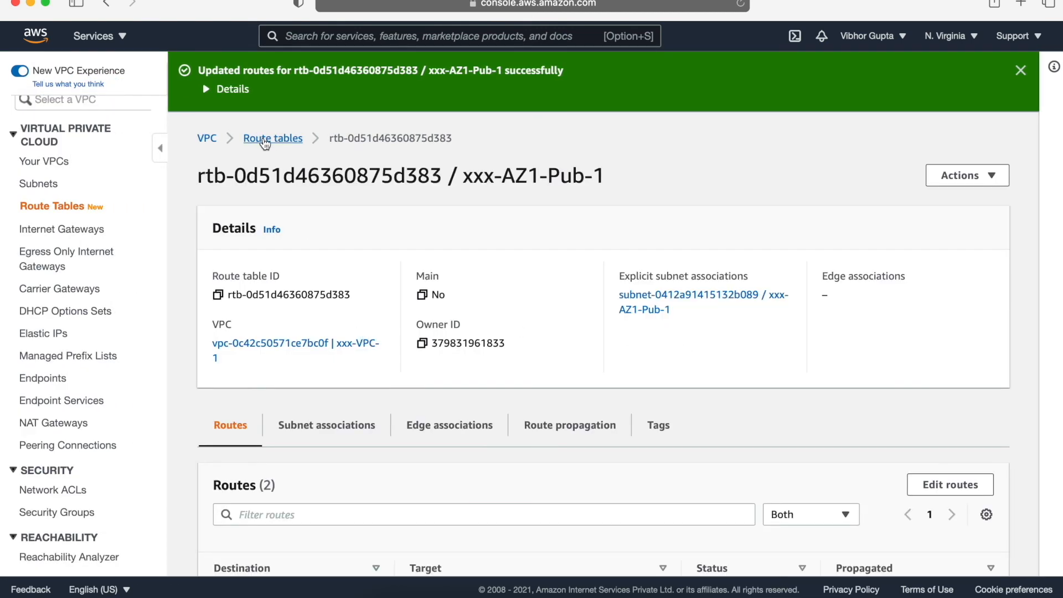
Step: Associate the xxx-AZ2-Pub-1 subnet with the xxx-AZ2-Pub-1 route table and save the association
click(264, 137)
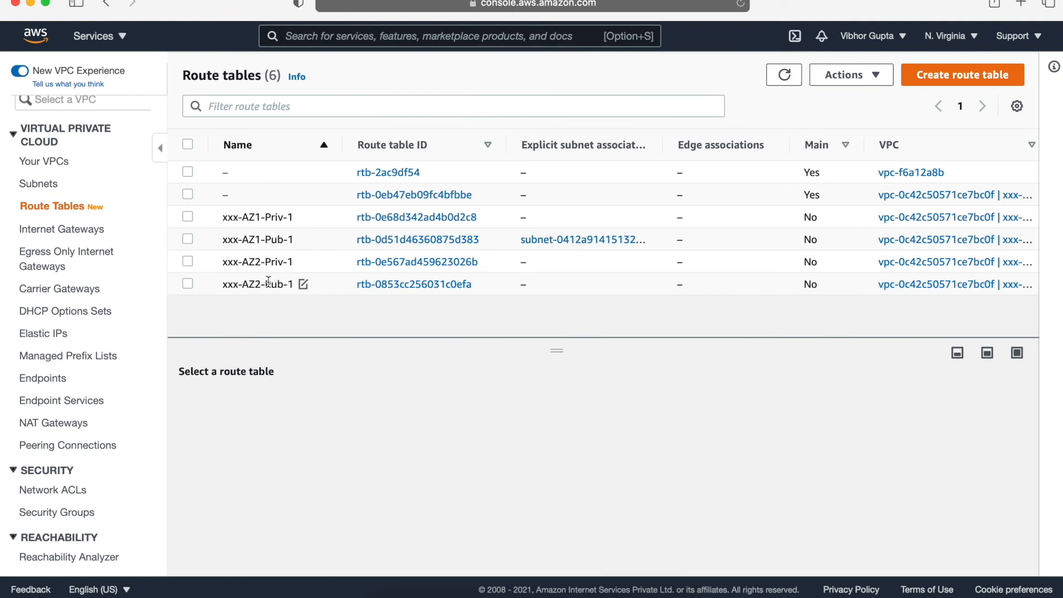
click(187, 283)
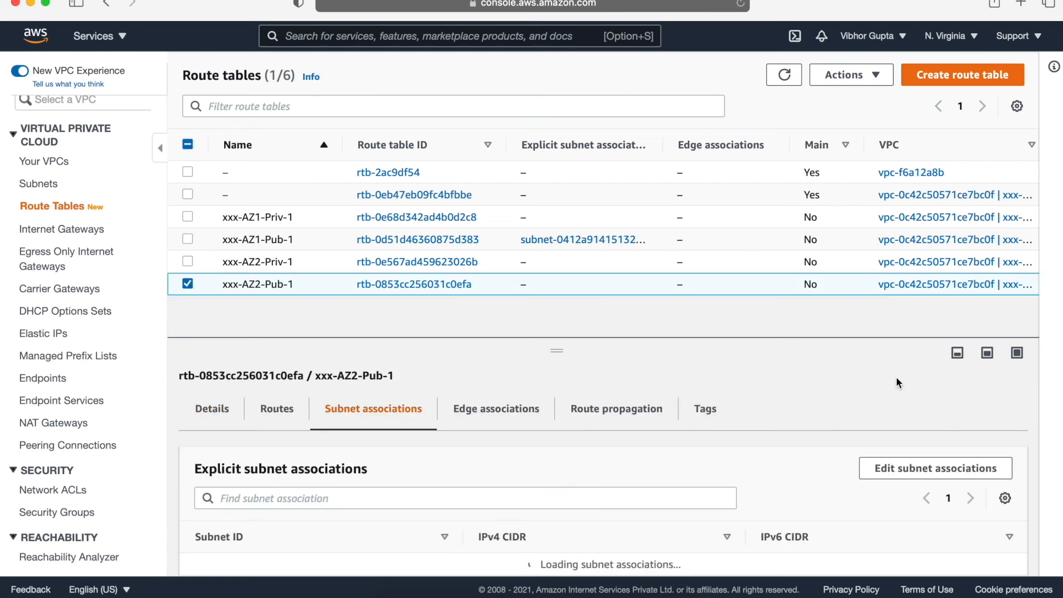
click(935, 468)
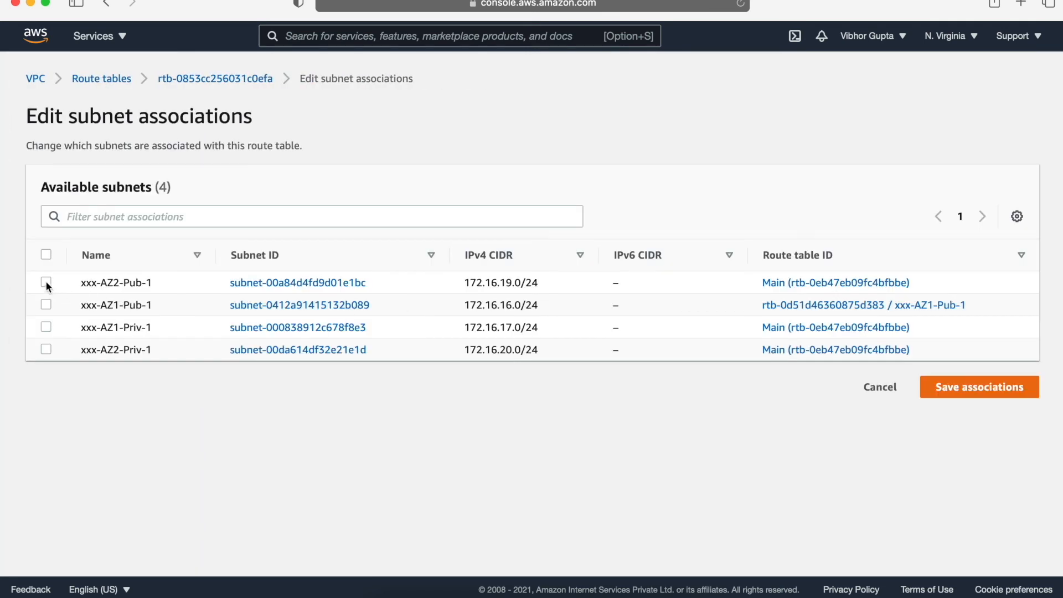
click(46, 283)
click(965, 503)
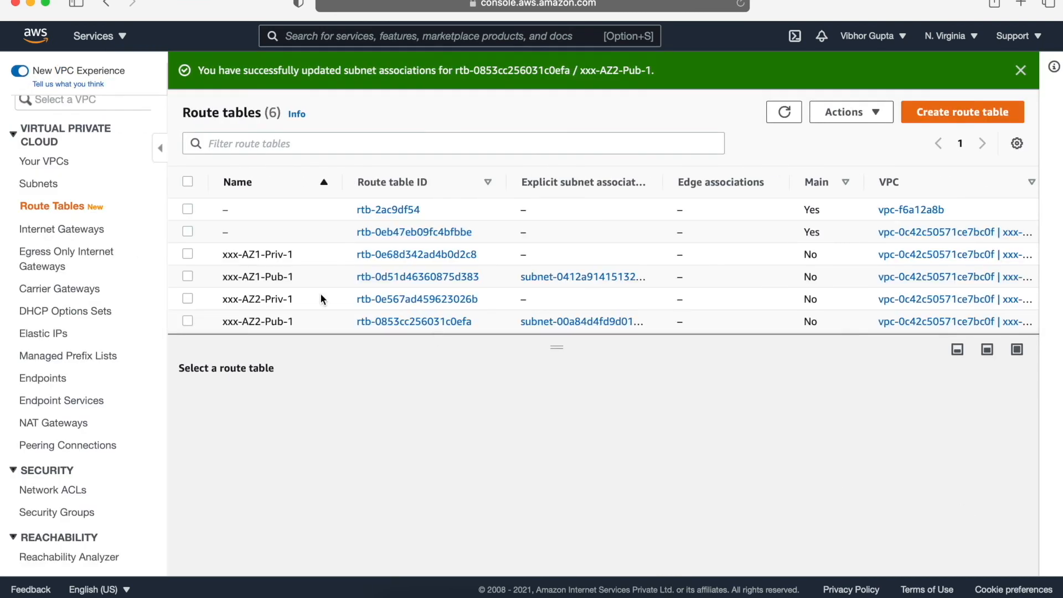
Step: Add a route for 0.0.0.0/0 targeting the internet gateway xxx-ig-1 to the xxx-AZ2-Pub-1 route table and save it
click(187, 321)
click(277, 407)
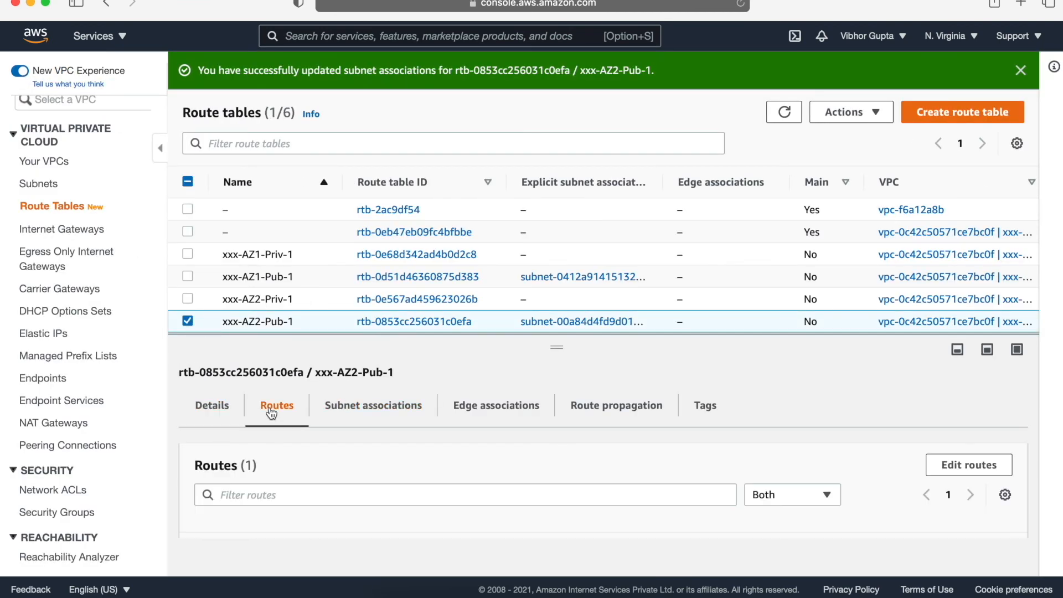
click(969, 464)
click(108, 254)
click(128, 254)
click(113, 271)
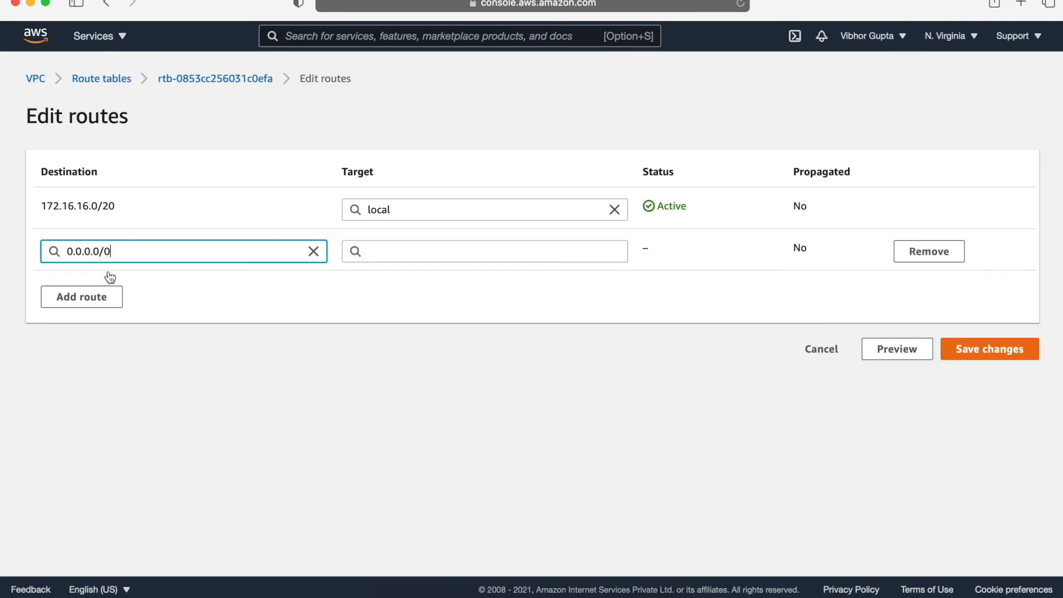
click(384, 253)
click(403, 361)
click(427, 280)
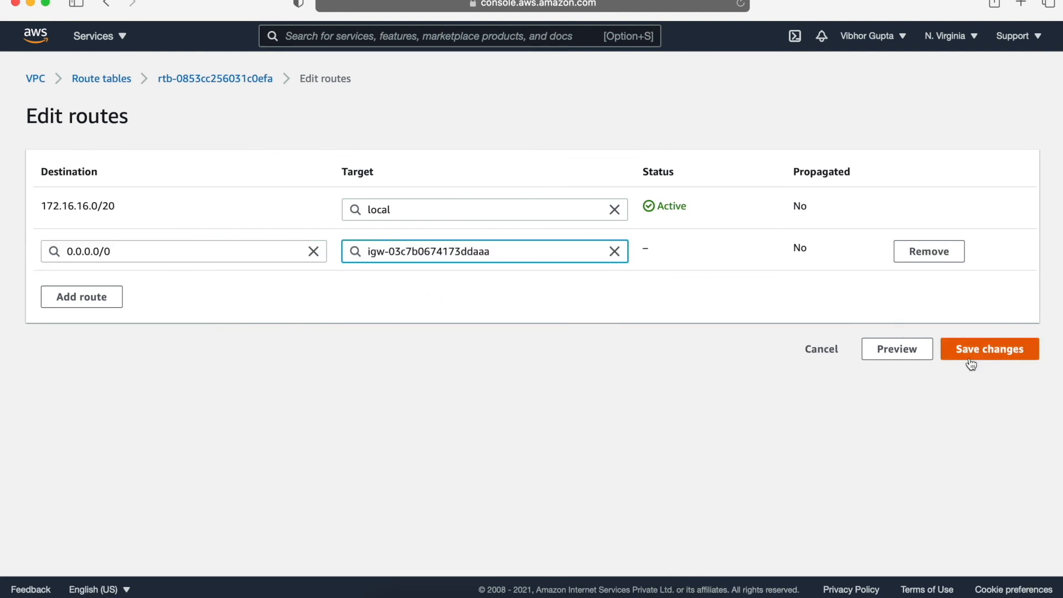
click(971, 350)
Step: Open the xxx-AZ1-Priv-1 route table, associate the xxx-AZ1-Priv-1 subnet with it and save the association
click(67, 206)
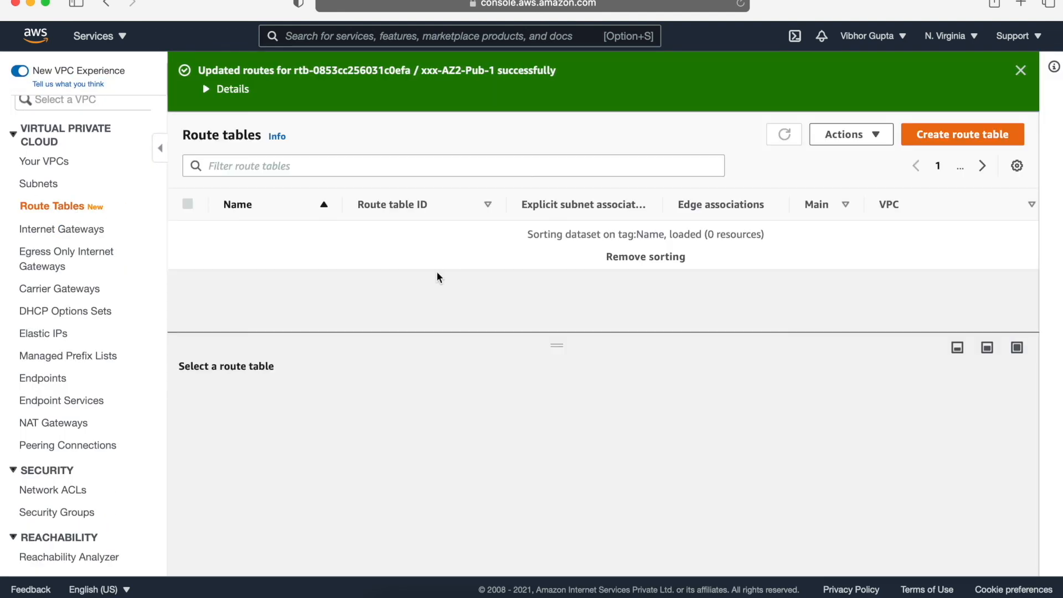
scroll(414, 321, down, 1)
scroll(415, 321, down, 1)
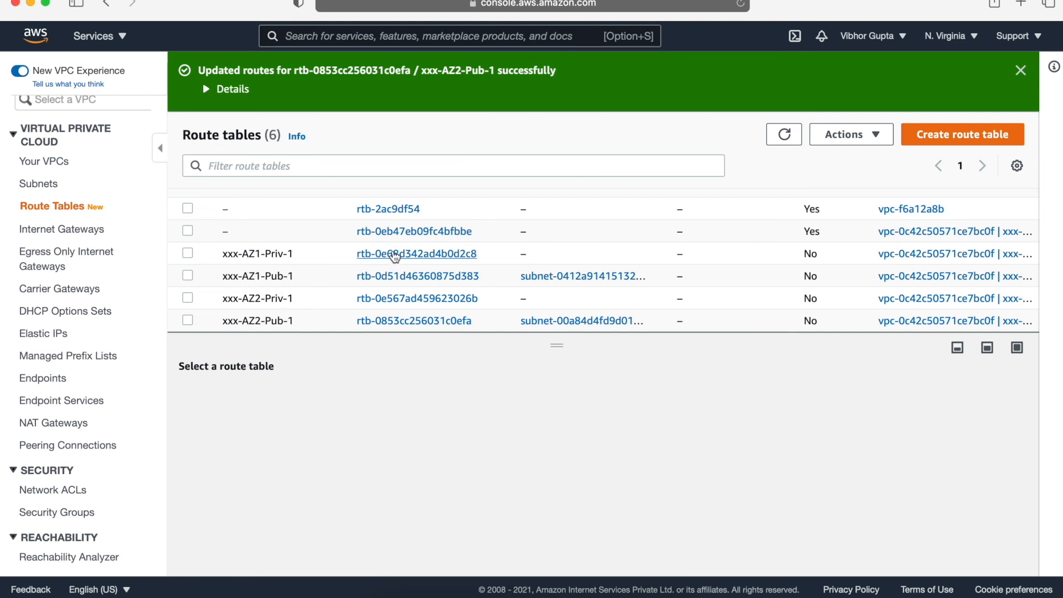
click(392, 254)
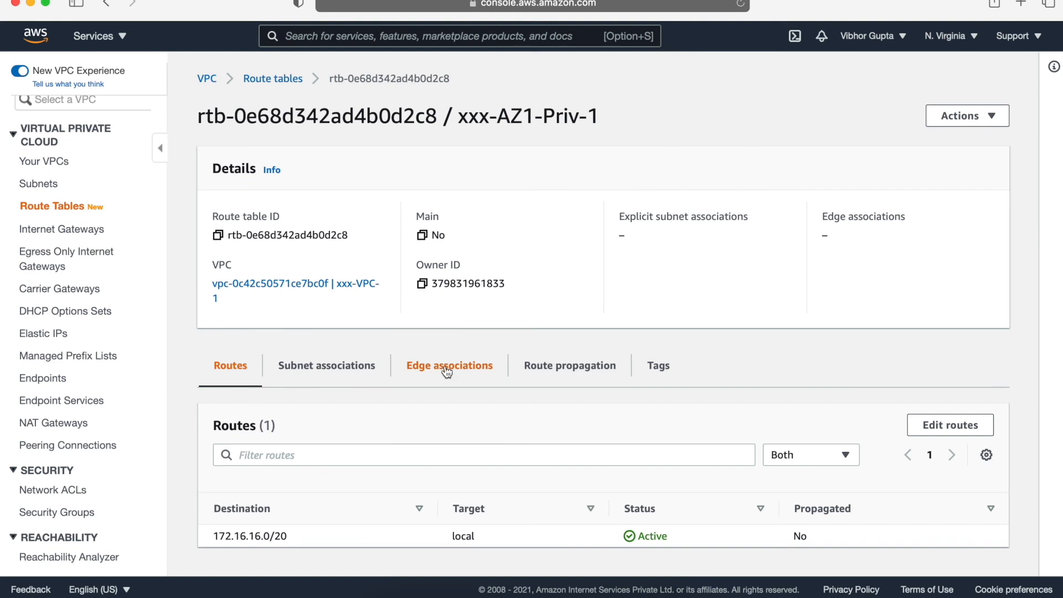
click(320, 368)
scroll(322, 369, down, 3)
scroll(320, 368, down, 2)
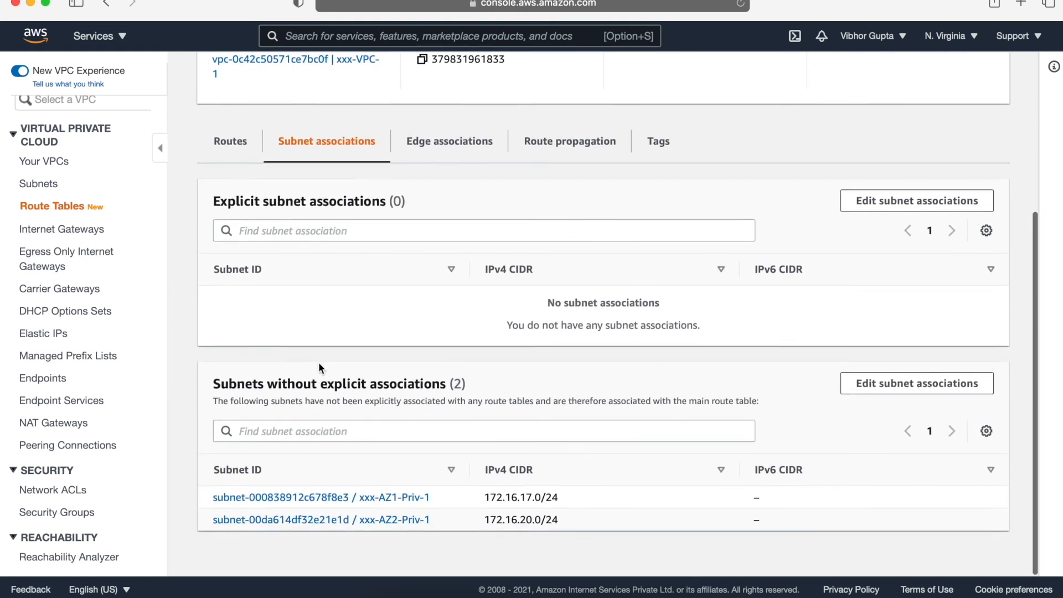
click(897, 204)
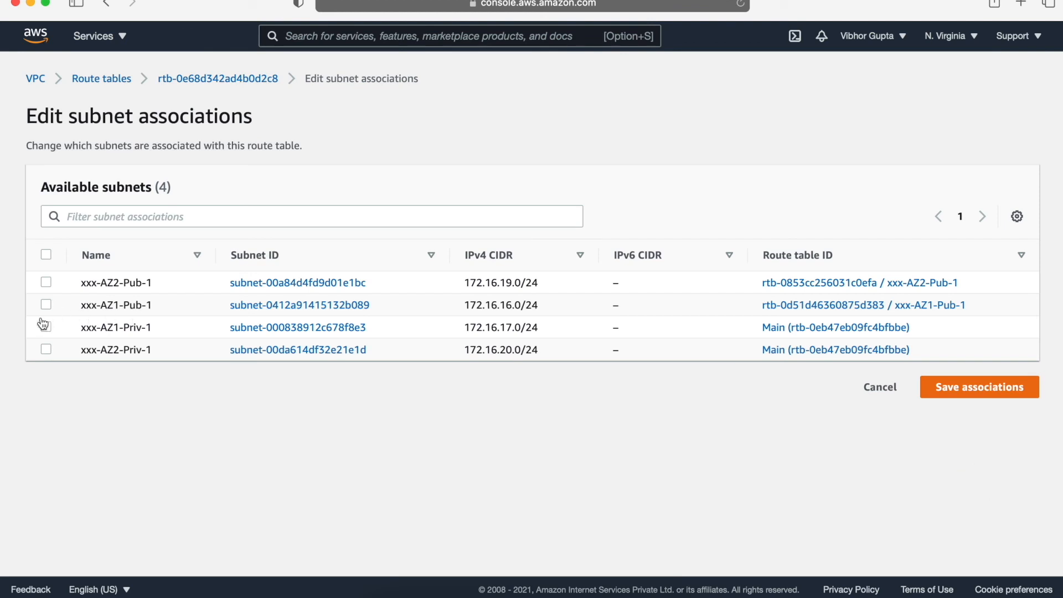
click(47, 328)
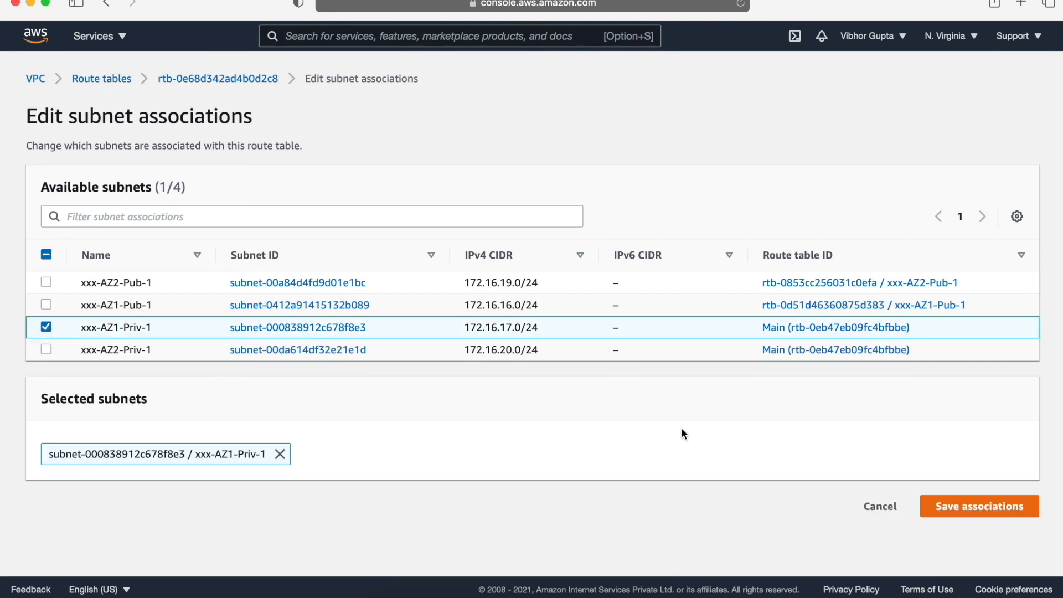
click(983, 511)
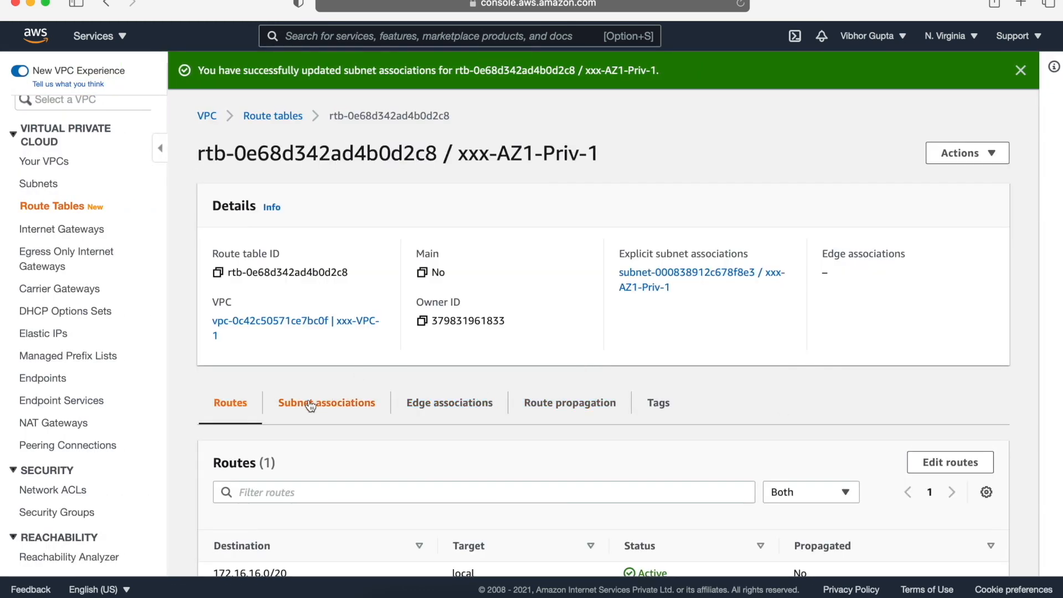
Step: Add a route for 0.0.0.0/0 targeting the NAT gateway xxx-NG-1 to the xxx-AZ1-Priv-1 route table and save it
scroll(308, 405, down, 2)
click(946, 398)
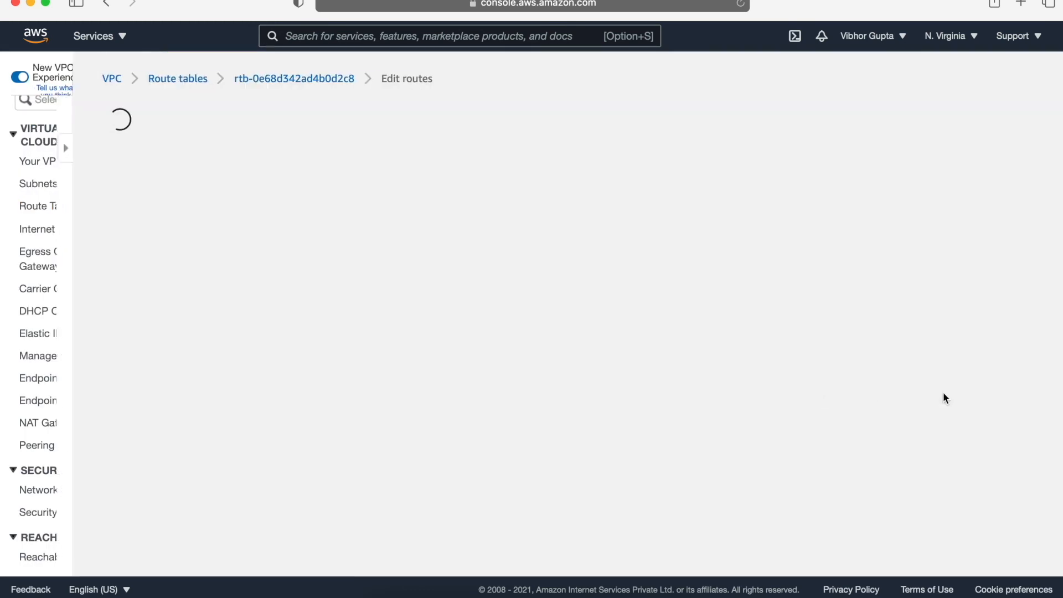
click(104, 255)
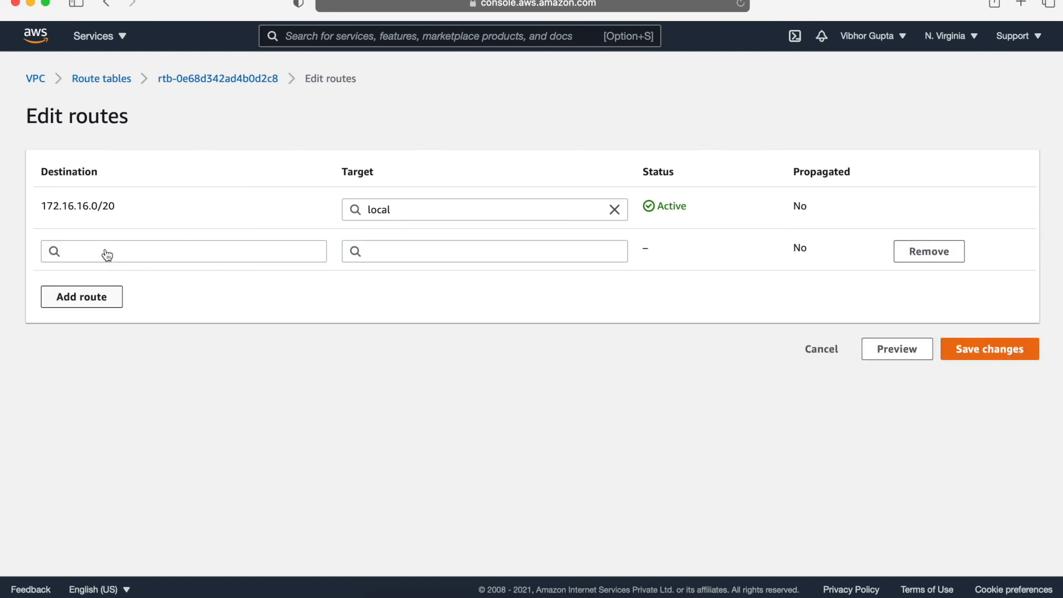
click(148, 253)
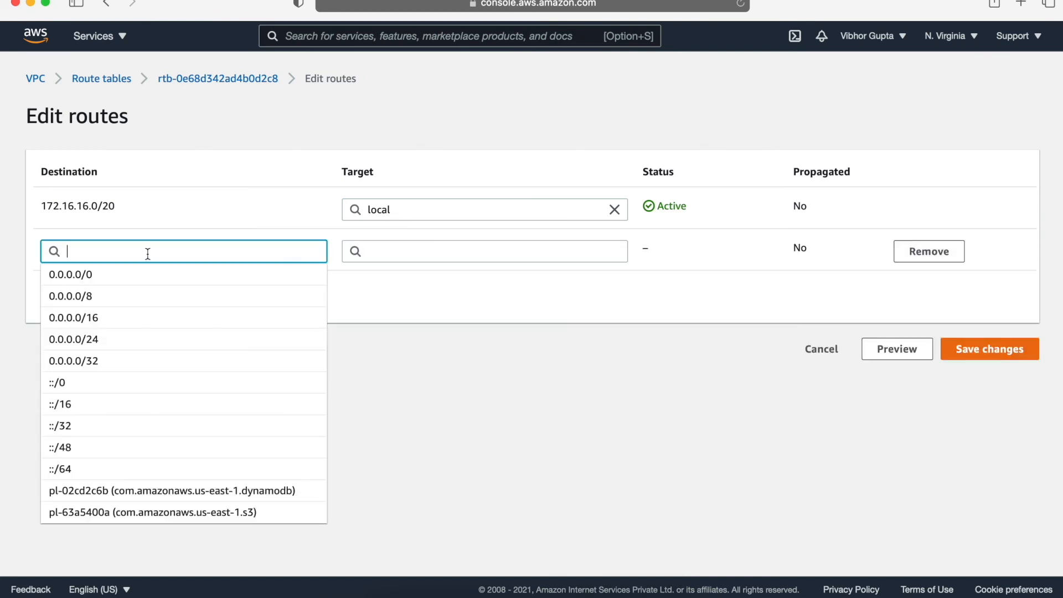
click(113, 274)
click(436, 253)
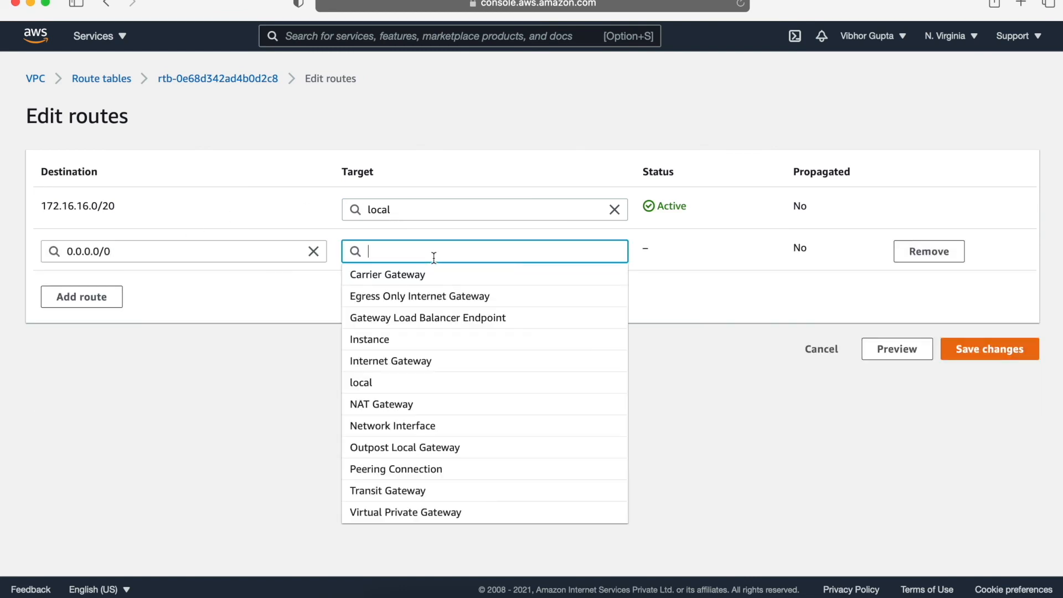
click(407, 404)
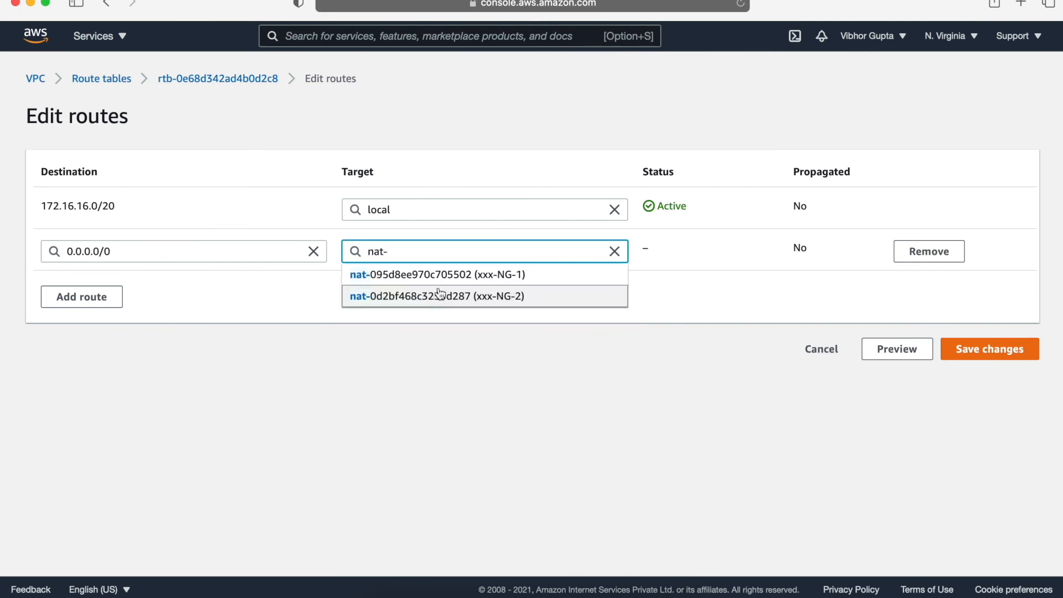
click(513, 279)
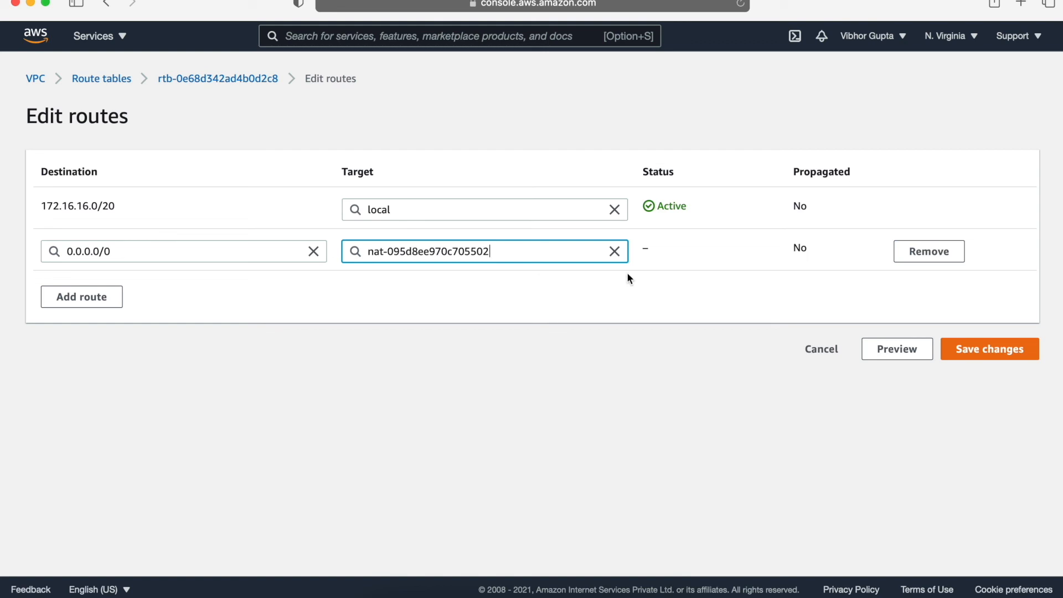
click(981, 348)
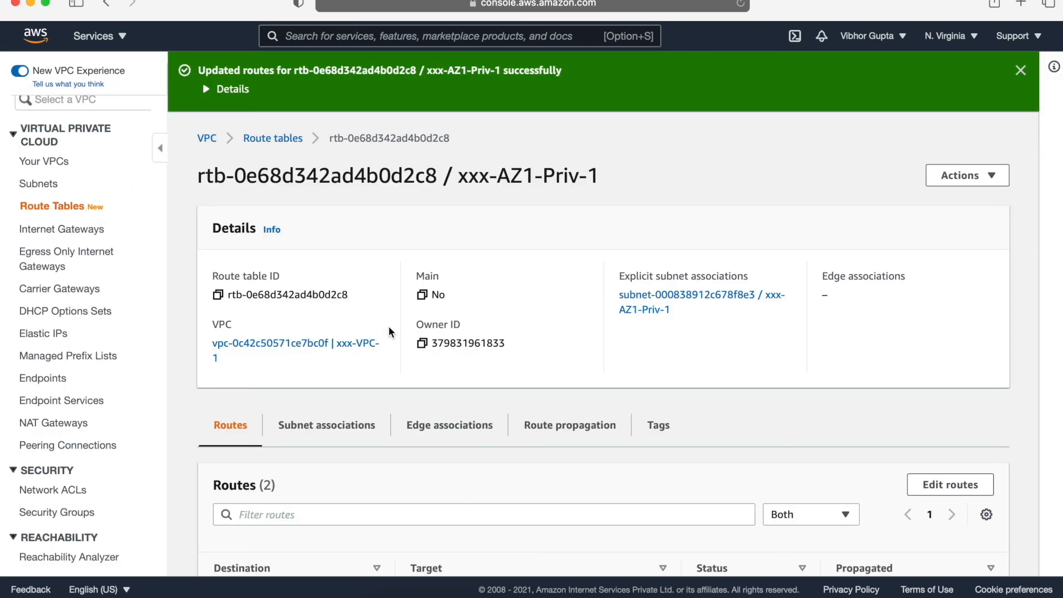
Step: Associate the xxx-AZ2-Priv-1 subnet with the xxx-AZ2-Priv-1 route table and save the association
click(271, 138)
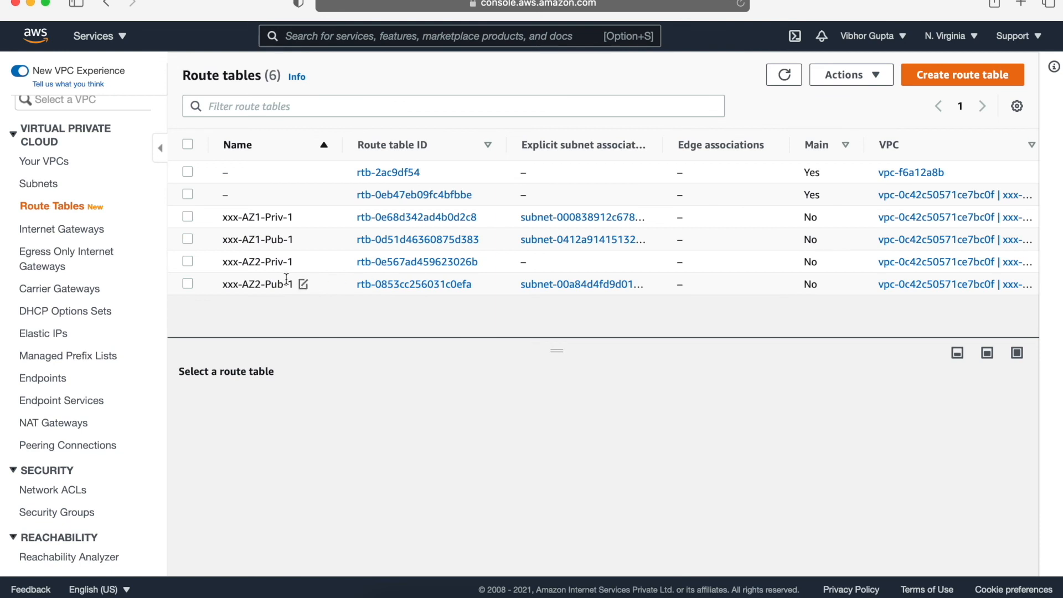
click(187, 261)
click(375, 408)
click(936, 432)
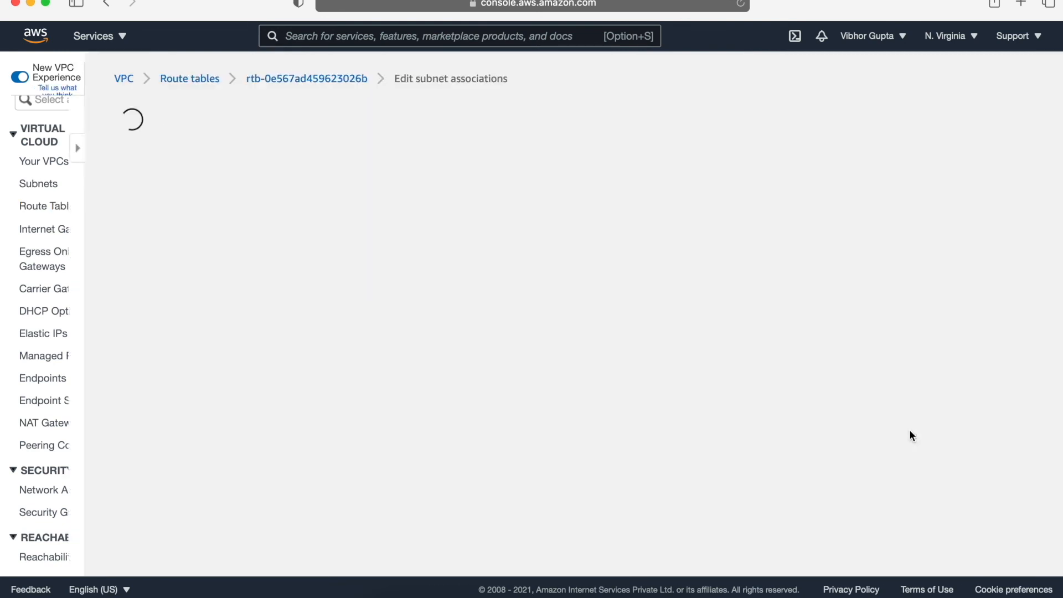
click(46, 349)
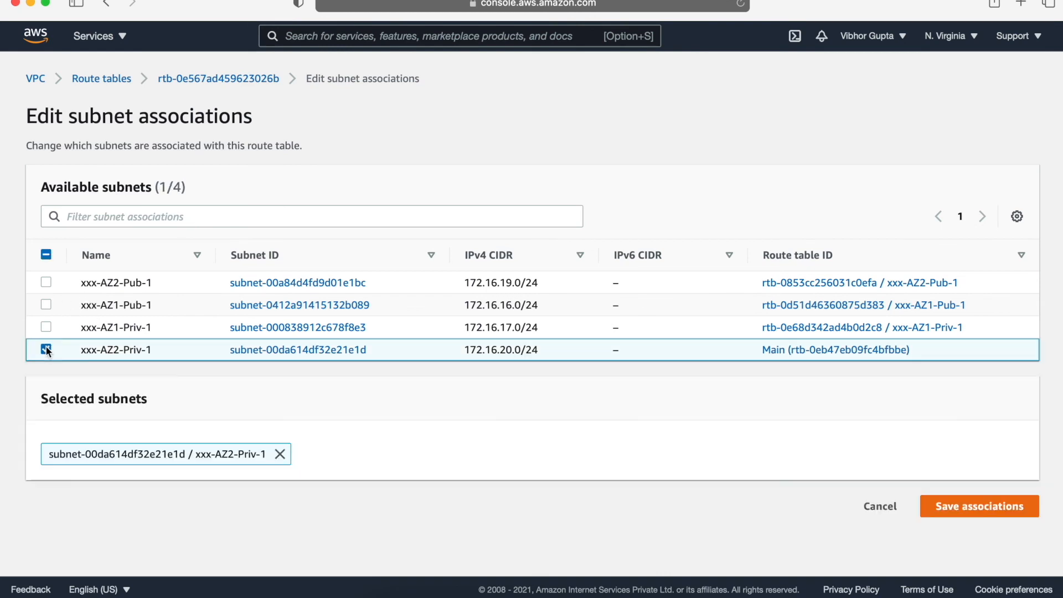
click(969, 505)
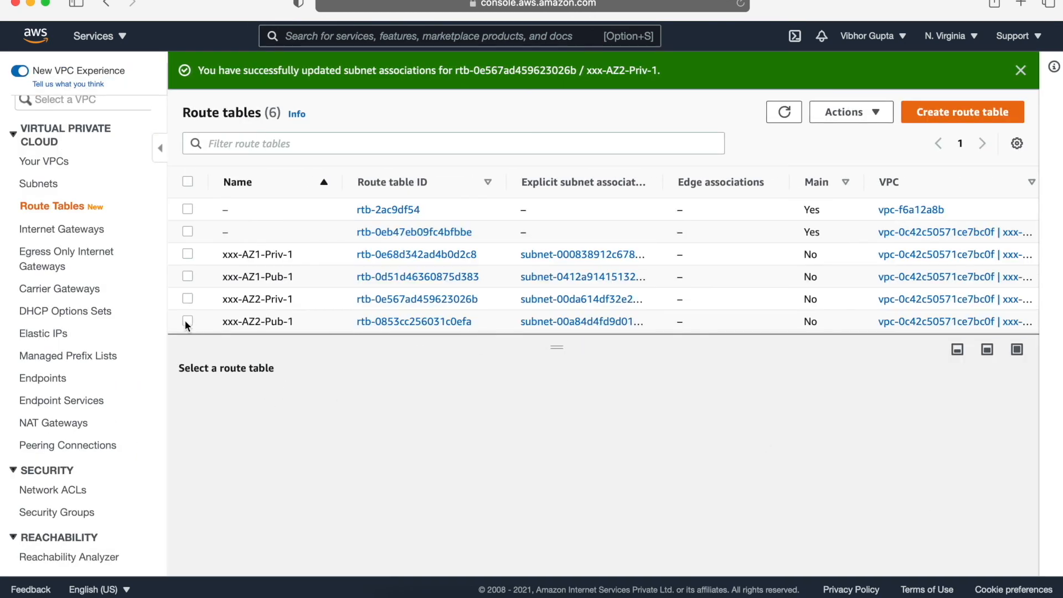
Step: Add a route for 0.0.0.0/0 targeting the NAT gateway xxx-NG-2 to the xxx-AZ2-Priv-1 route table and save it
click(188, 299)
click(277, 407)
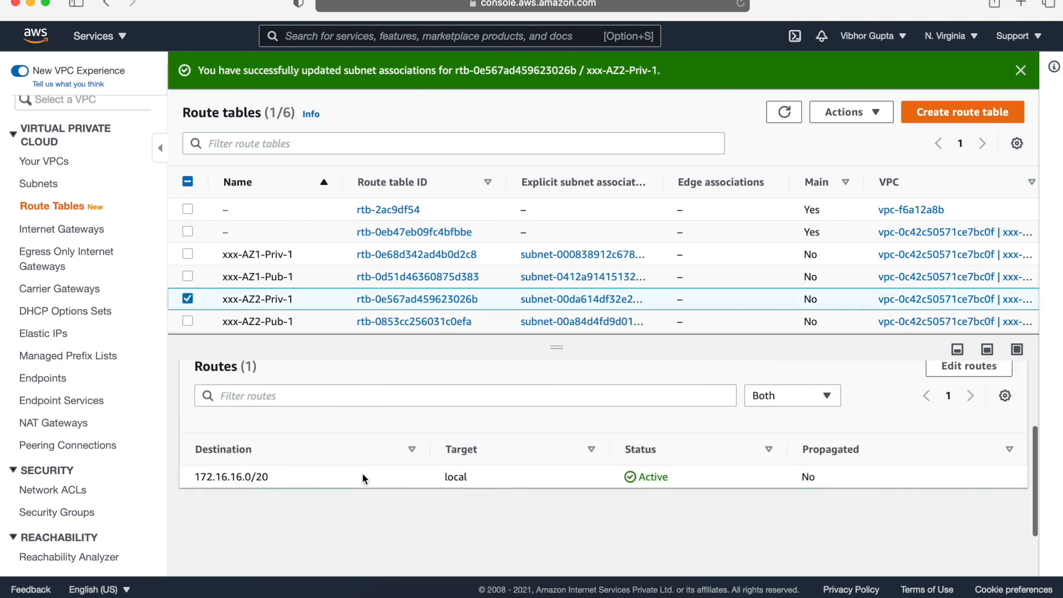
click(969, 368)
click(105, 253)
click(138, 253)
click(130, 277)
click(425, 248)
click(411, 405)
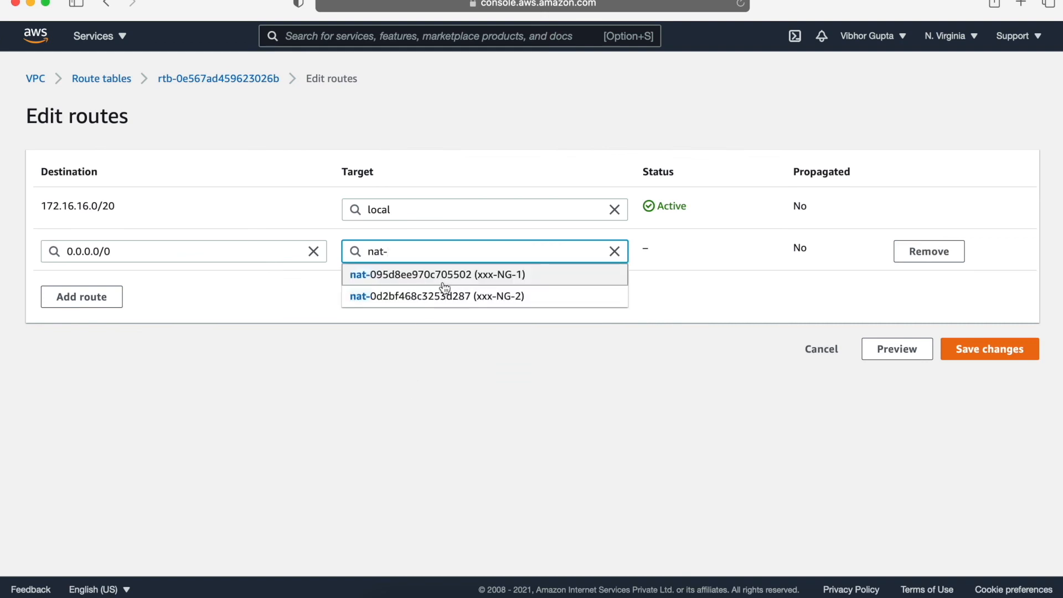
click(443, 294)
click(980, 349)
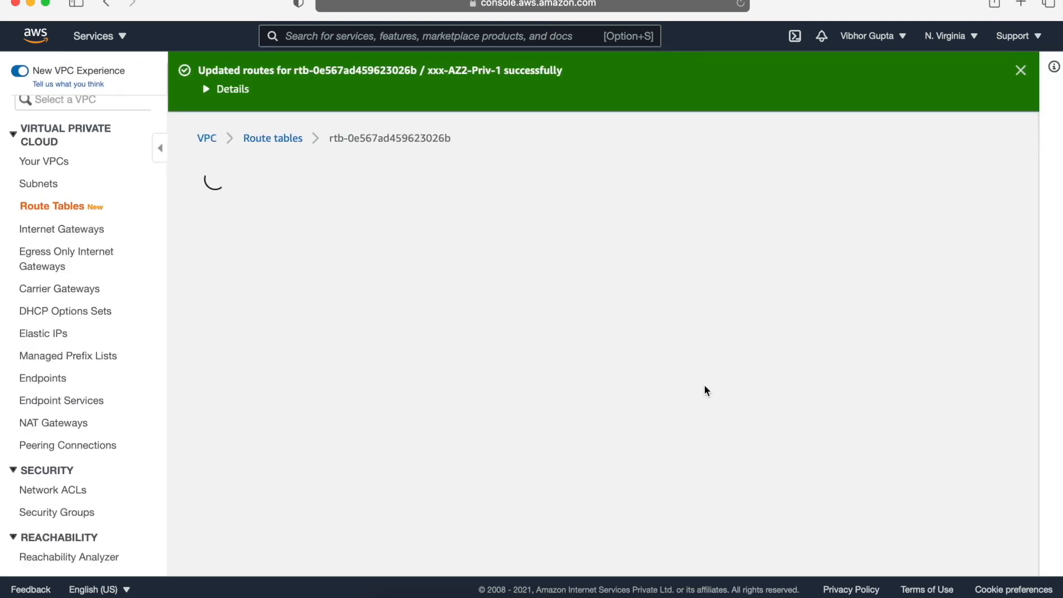